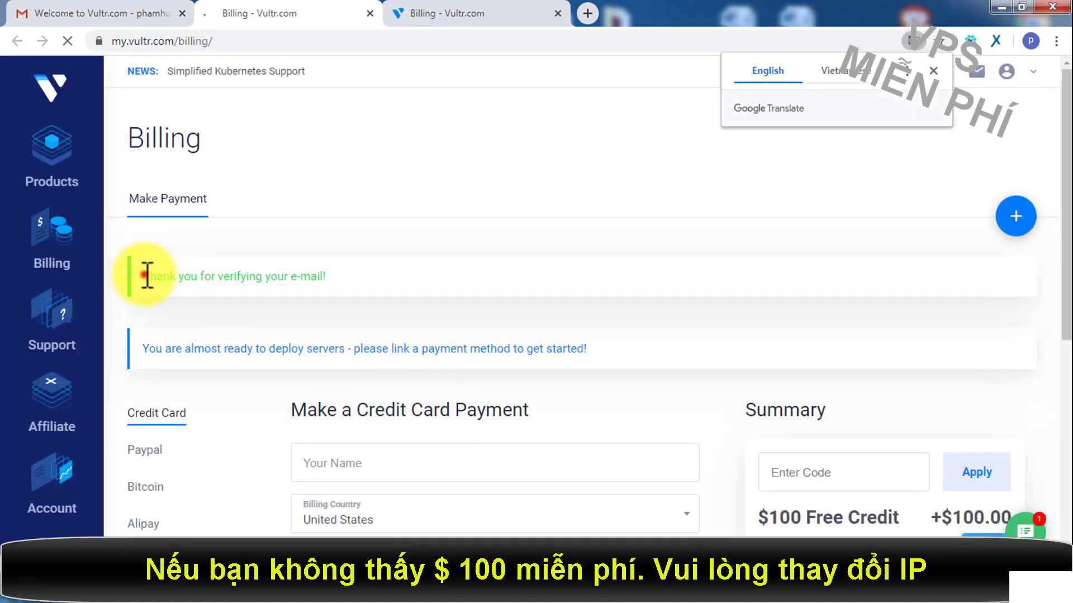
Step: Review the e-mail verification, free credit and link-payment notices on the Billing page
drag(147, 276, 351, 270)
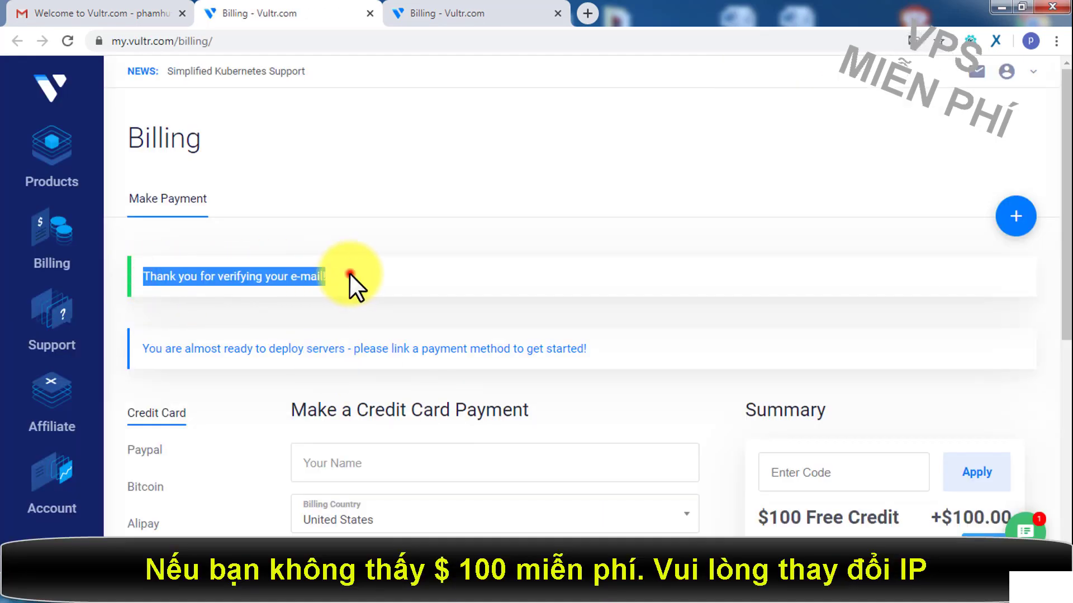
click(350, 274)
drag(148, 279, 397, 286)
scroll(398, 286, down, 4)
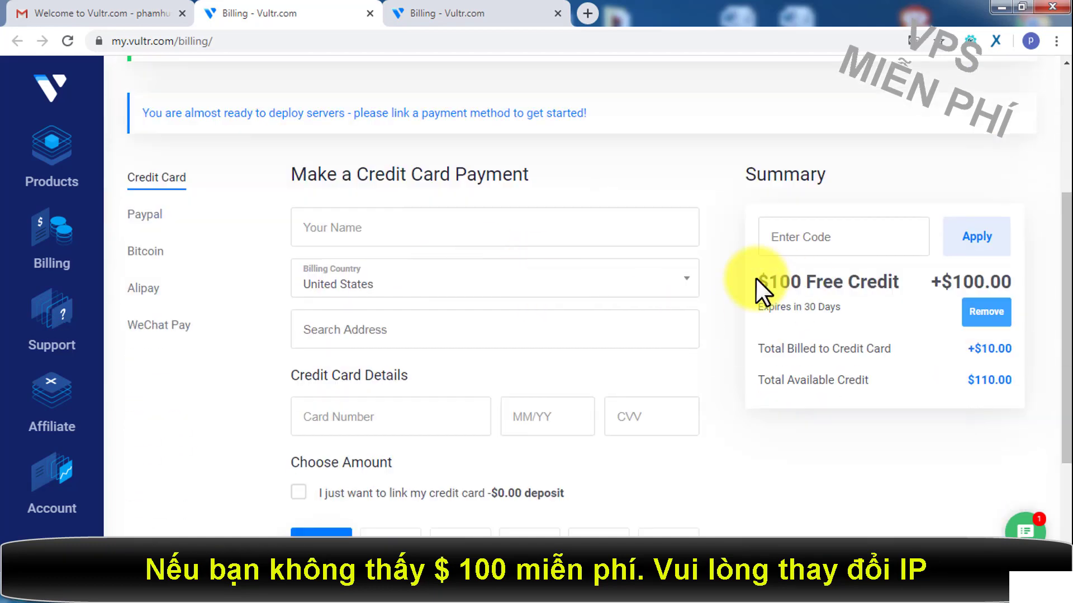
drag(758, 279, 897, 279)
click(898, 279)
scroll(427, 227, up, 2)
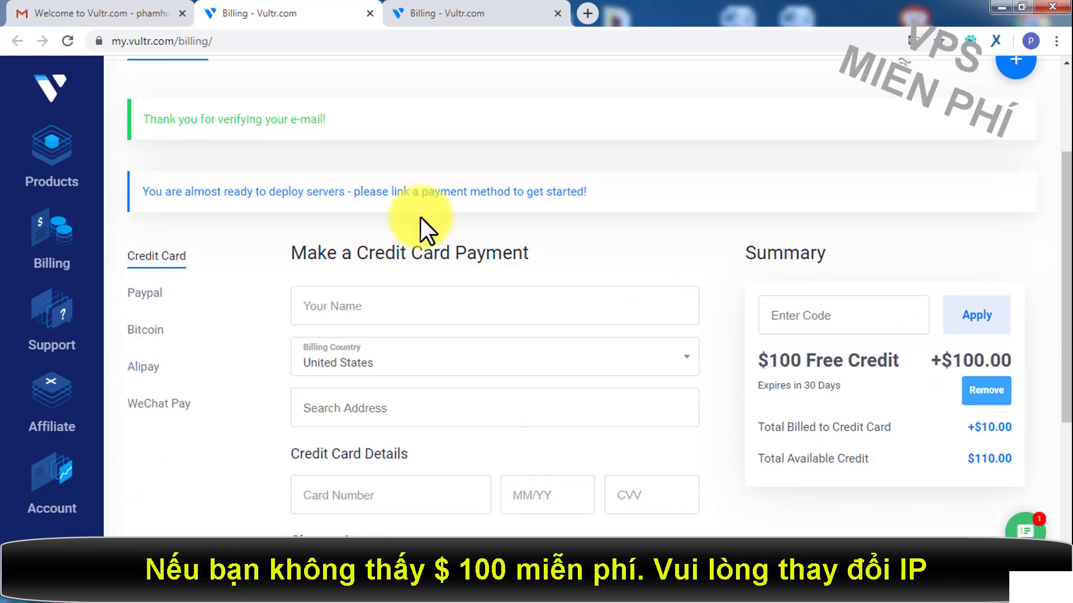
drag(142, 191, 621, 193)
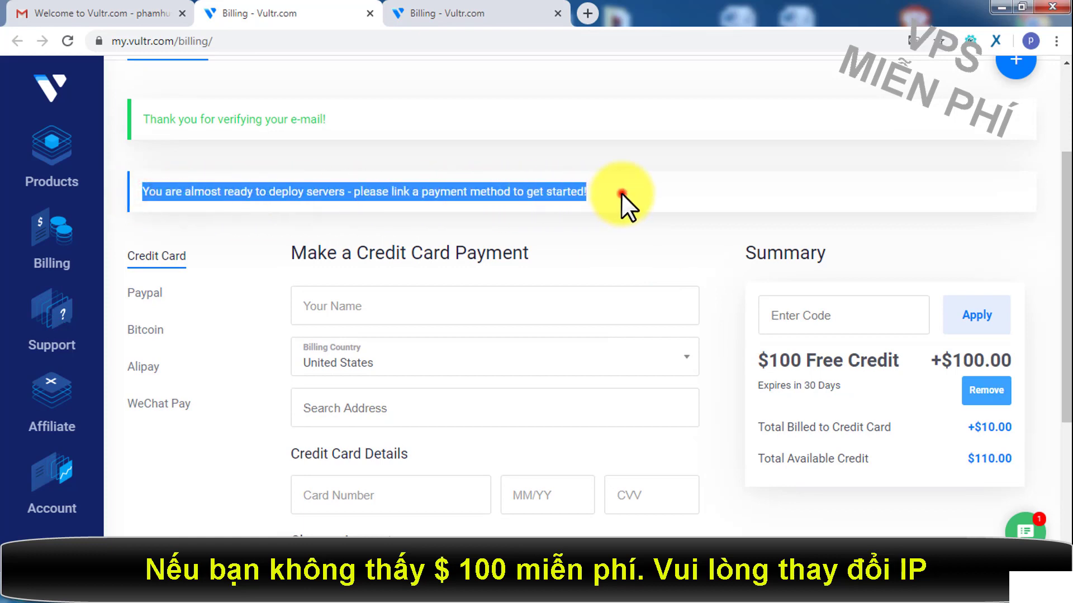
click(619, 193)
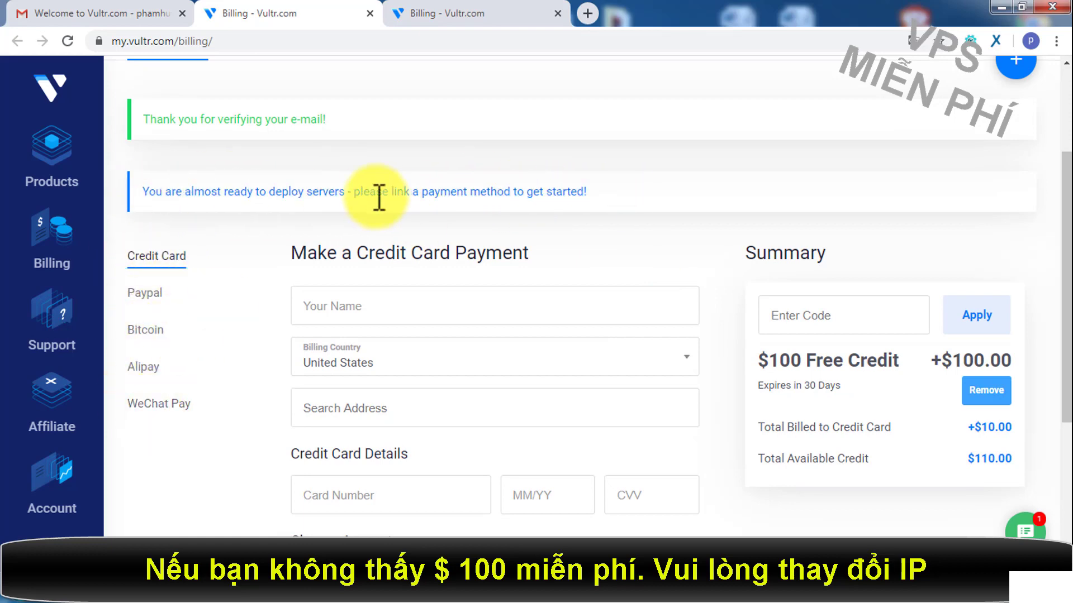
drag(354, 192, 586, 191)
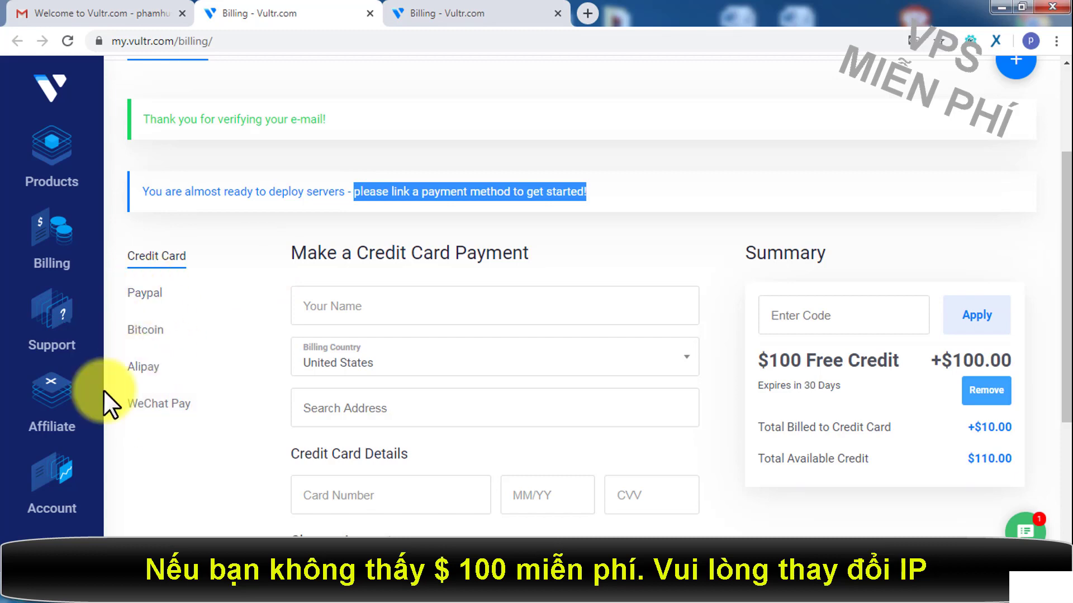
scroll(208, 332, down, 4)
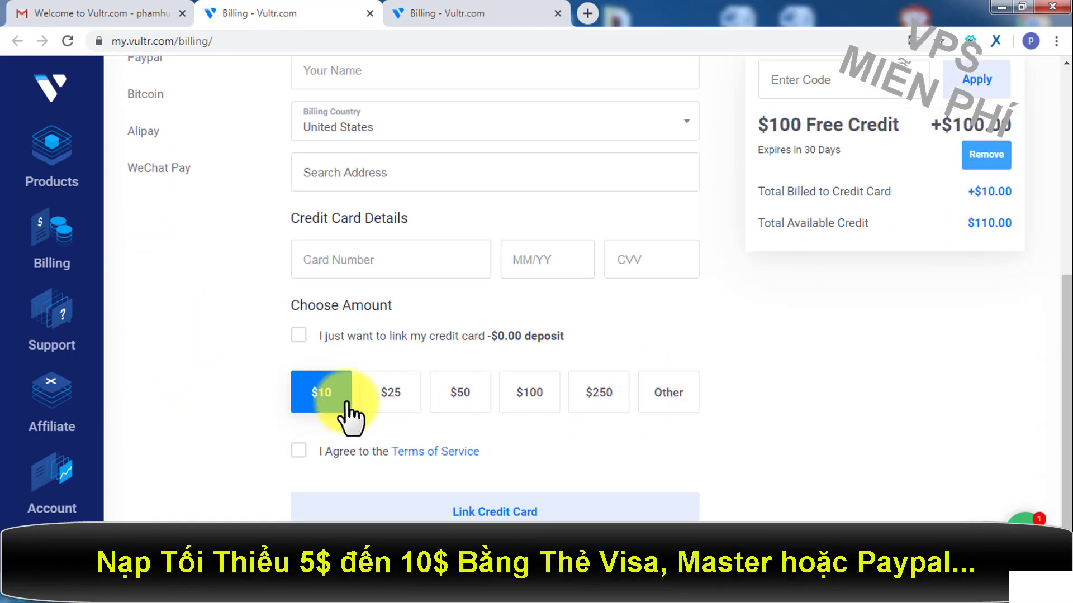
Step: Compare custom, $10, $25 and $50 deposit amounts under Choose Amount, settling on $50
click(668, 393)
click(348, 458)
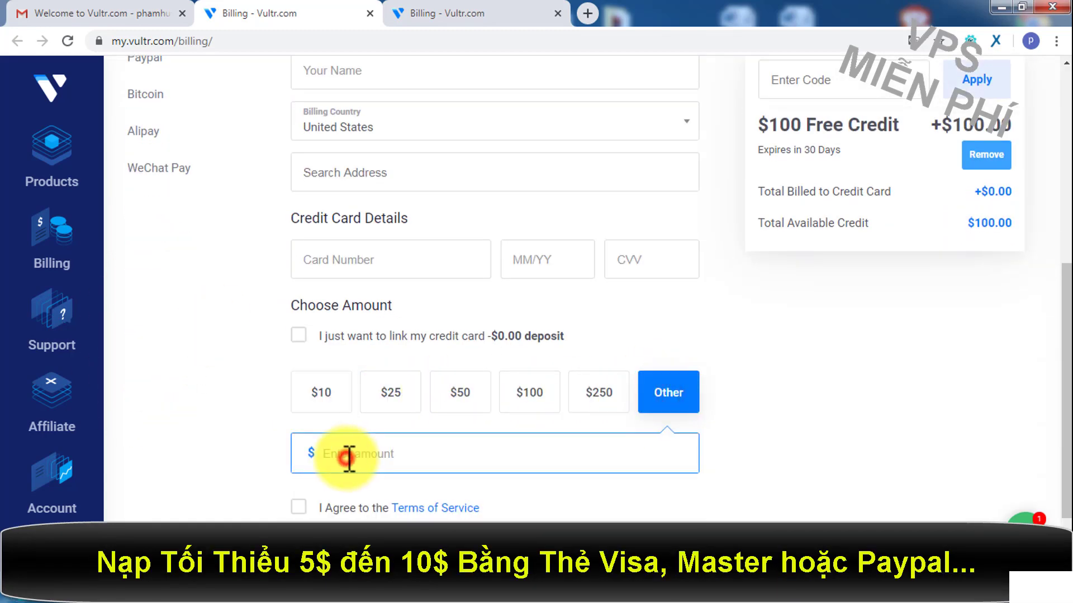
drag(1000, 179, 1014, 223)
click(1001, 201)
click(311, 394)
click(388, 394)
click(464, 394)
click(965, 270)
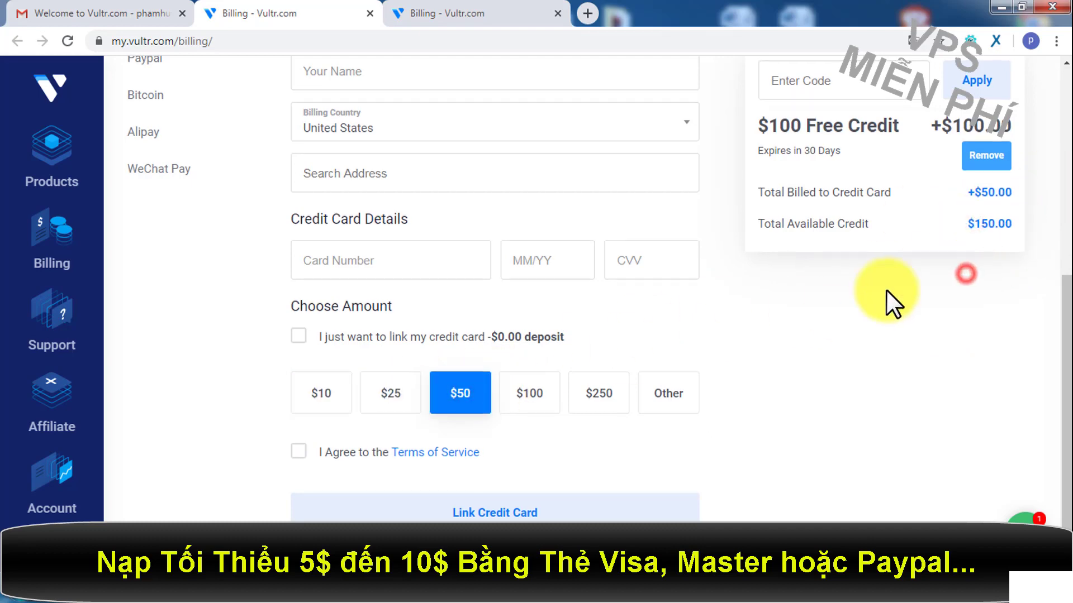
scroll(891, 300, up, 3)
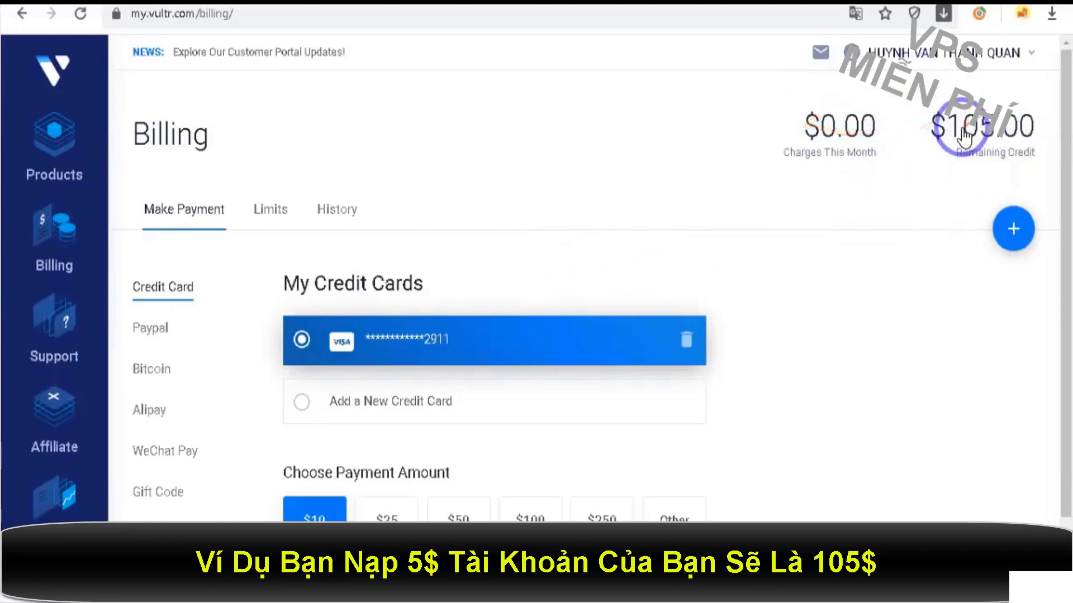
scroll(907, 196, down, 1)
scroll(906, 196, up, 1)
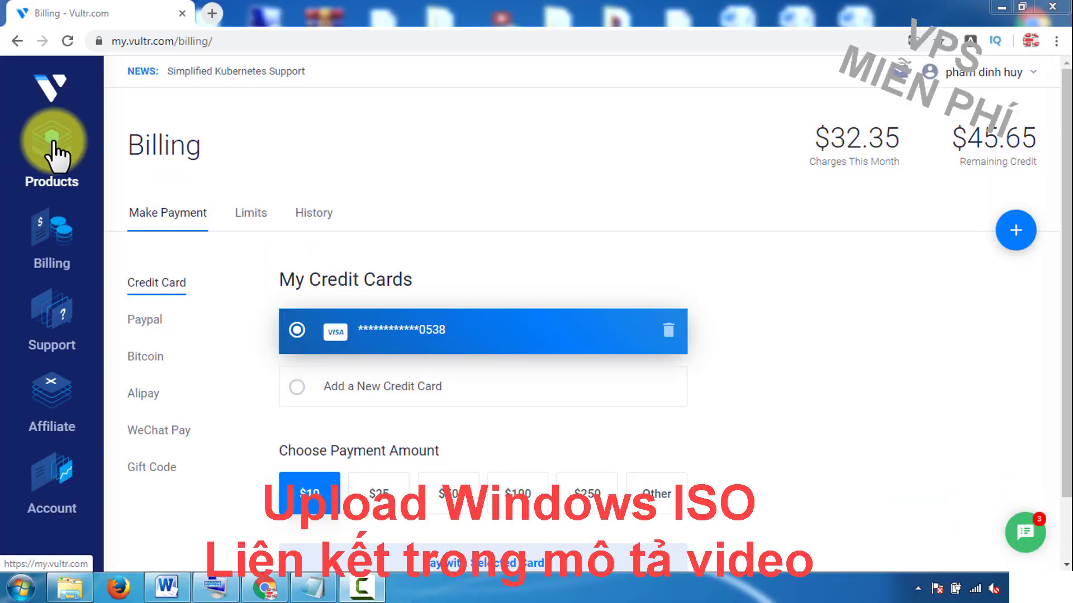
Step: Go to Products > ISOs and start adding a new ISO
click(54, 144)
click(302, 199)
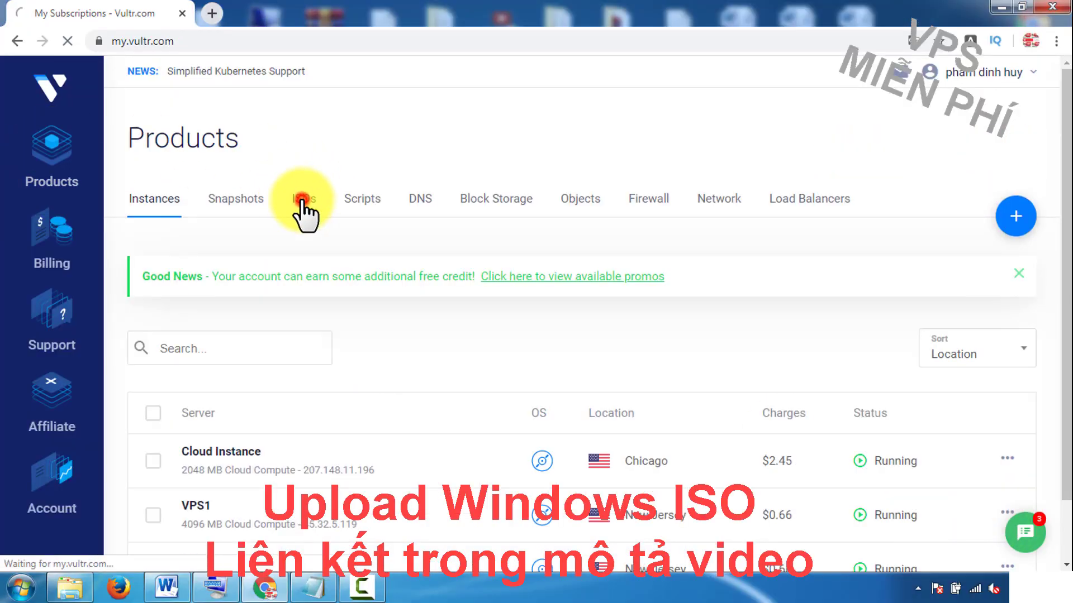
mouse_move(1014, 246)
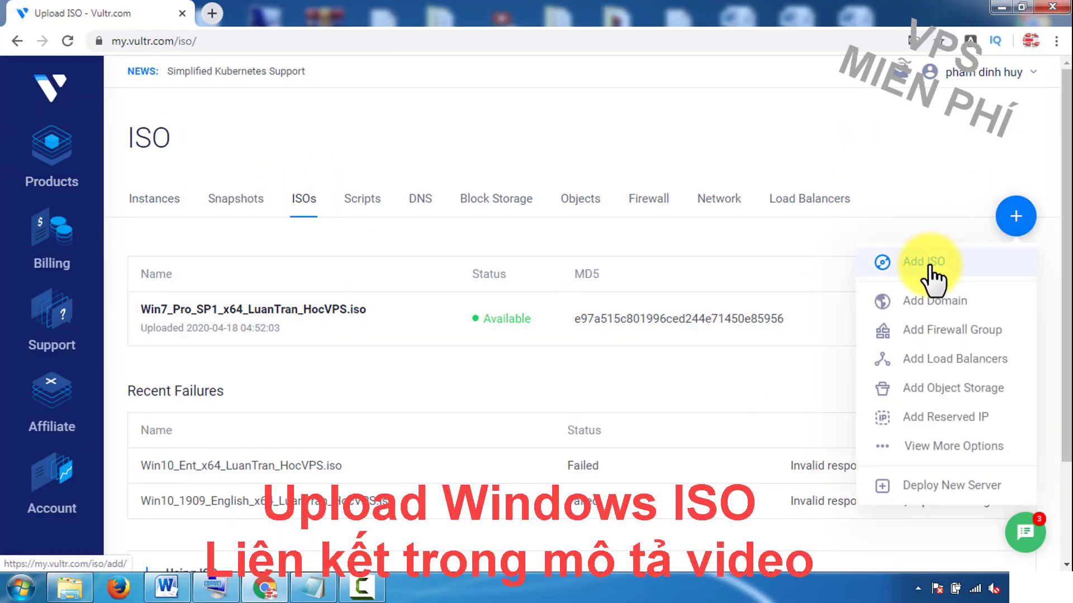
click(911, 262)
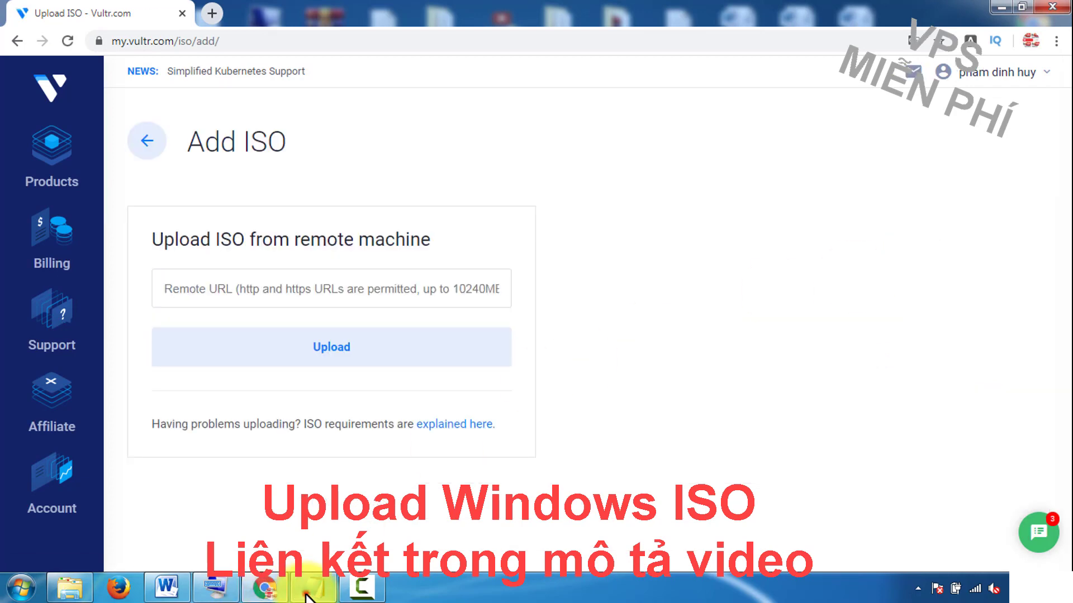
Step: Copy the Win10Pro.iso link from Notepad into the remote URL field and upload it
click(313, 587)
drag(457, 140, 886, 143)
right_click(814, 138)
click(856, 184)
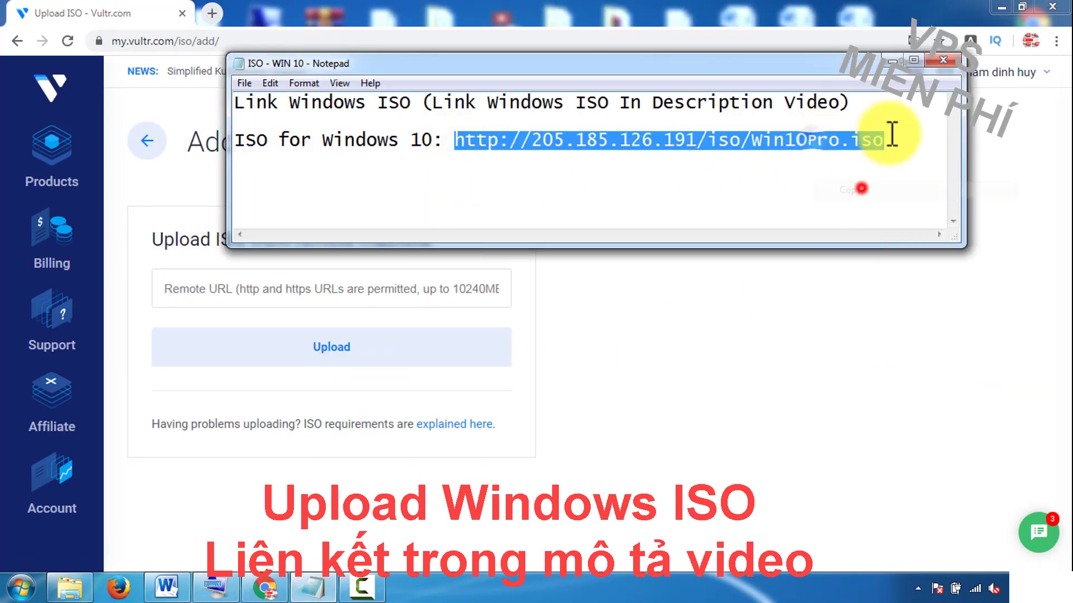
click(384, 264)
click(344, 282)
key(ctrl+v)
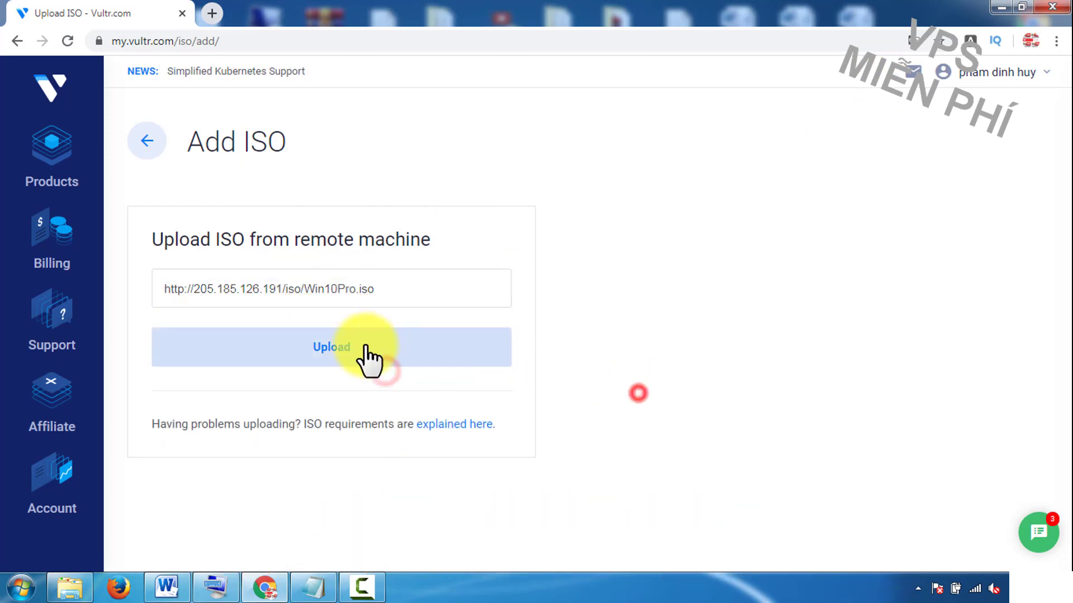
click(333, 343)
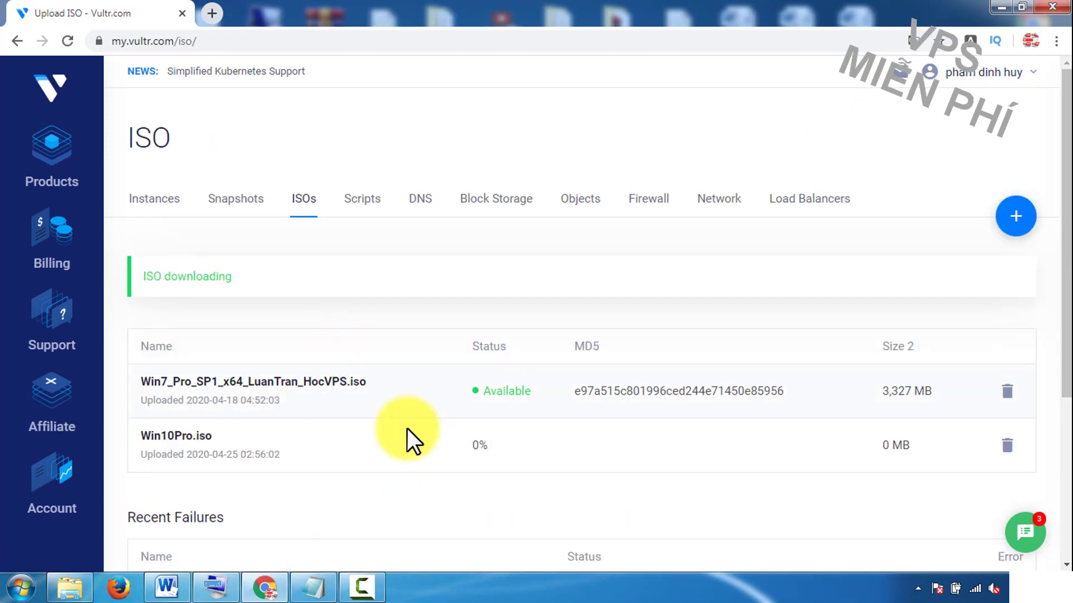
Step: Refresh the ISO list until Win10Pro.iso shows Available at 3,437 MB
click(66, 42)
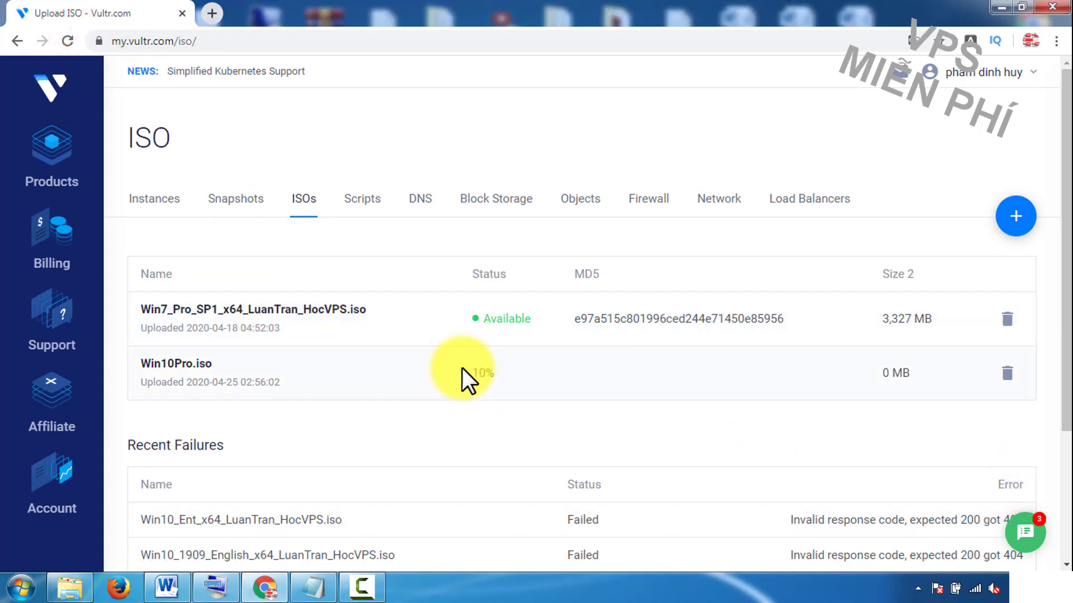
drag(138, 362, 219, 371)
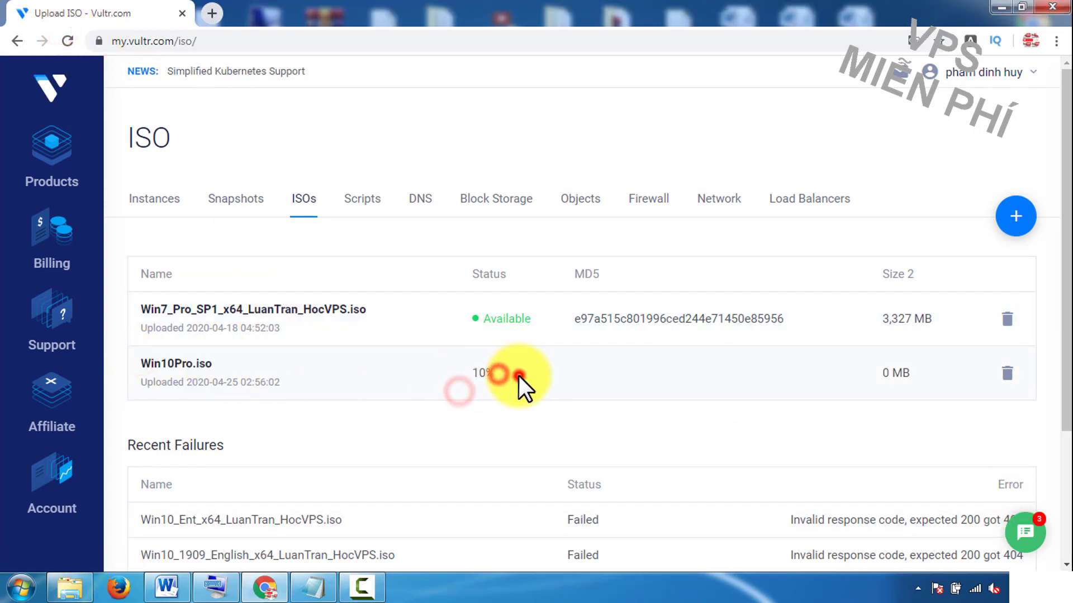
click(67, 41)
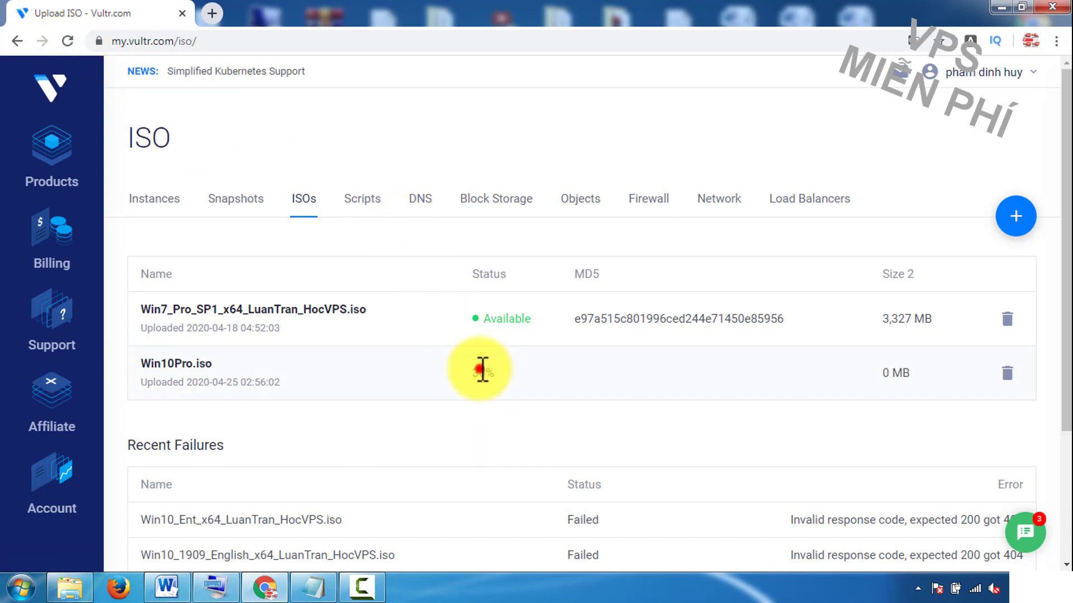
click(67, 42)
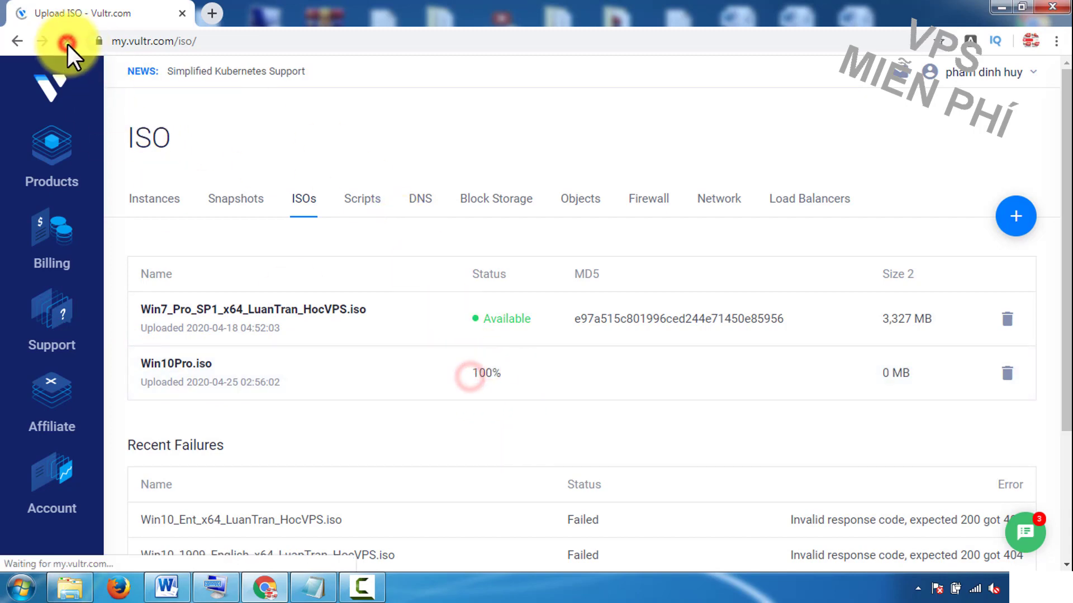
click(67, 42)
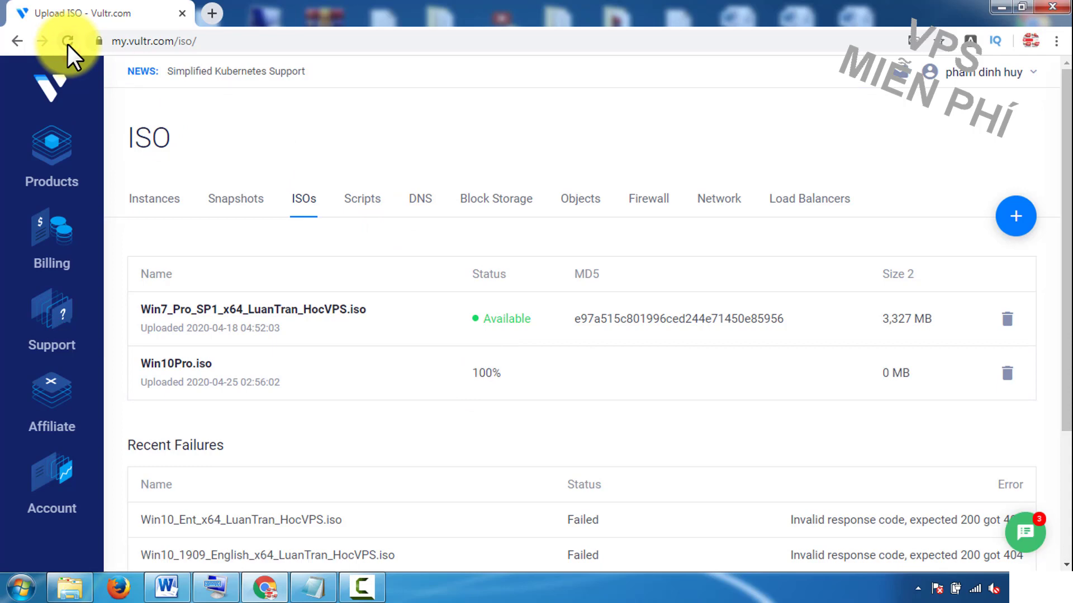
click(68, 43)
click(67, 42)
click(67, 42)
double_click(513, 372)
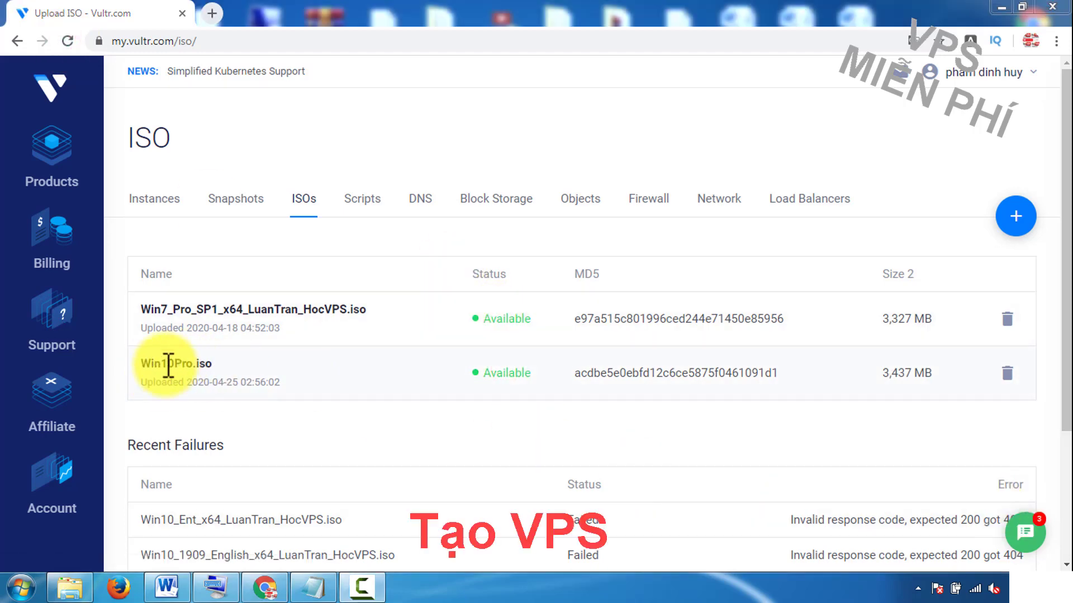
Step: Start deploying a new server and choose Chicago as the server location
click(53, 141)
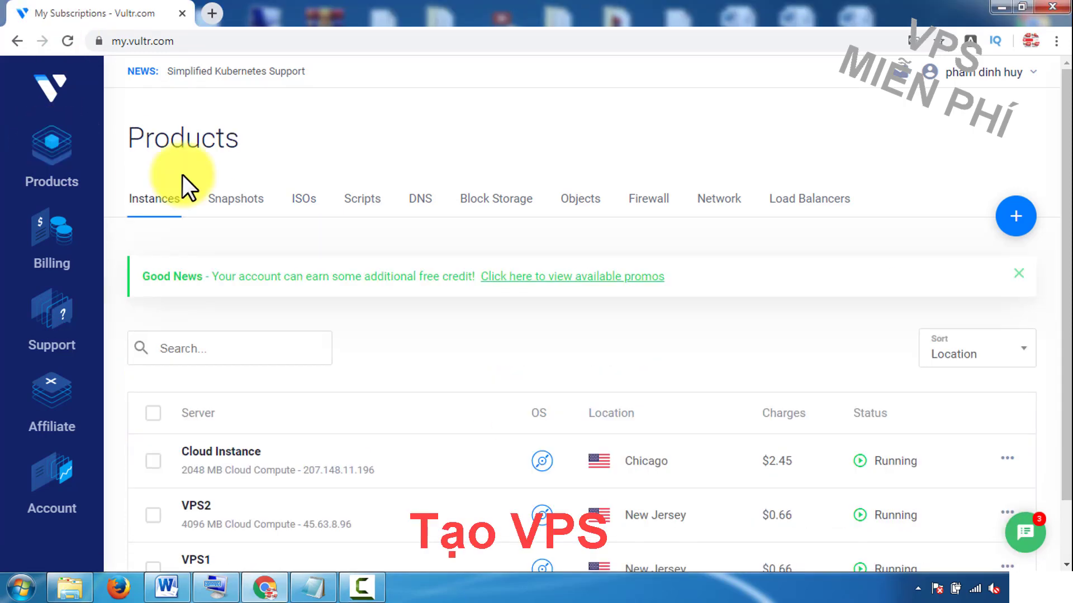
click(1016, 221)
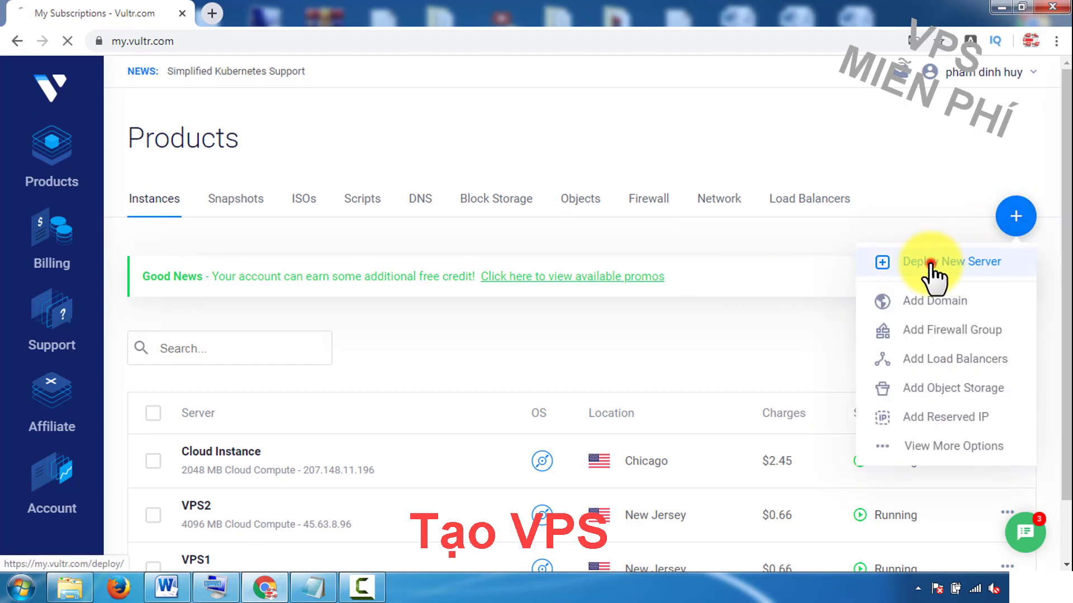
click(934, 267)
scroll(263, 252, down, 4)
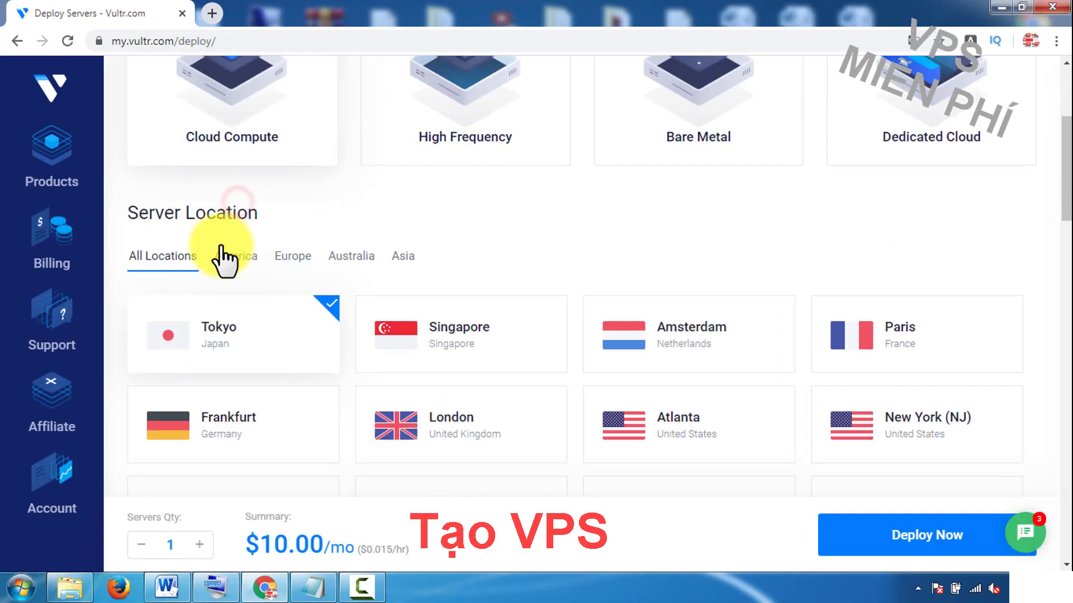
triple_click(171, 212)
scroll(313, 218, down, 1)
click(236, 178)
click(293, 178)
click(351, 178)
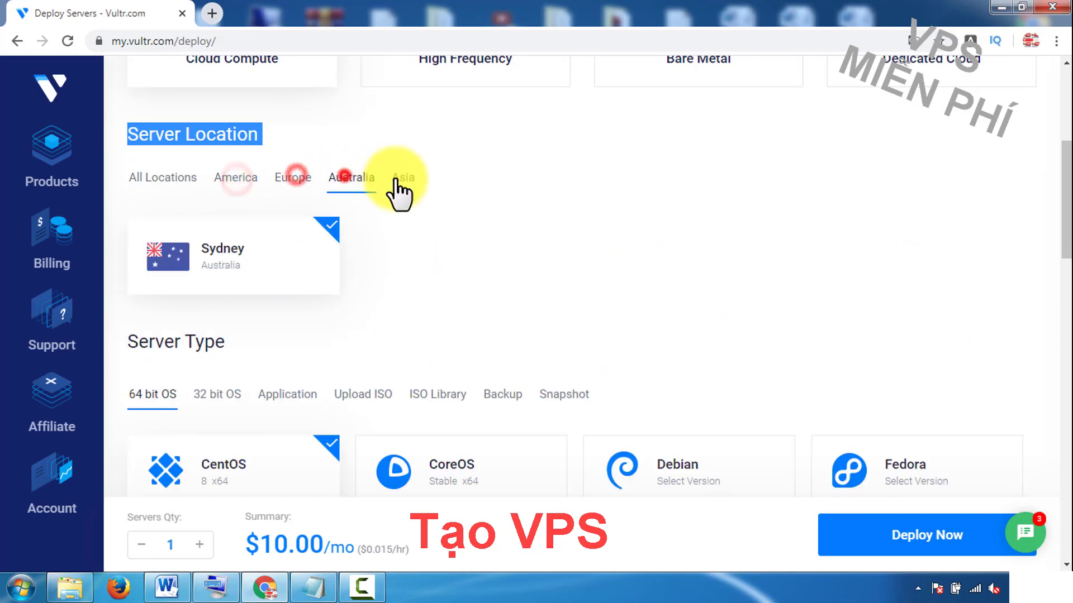
click(402, 178)
click(167, 179)
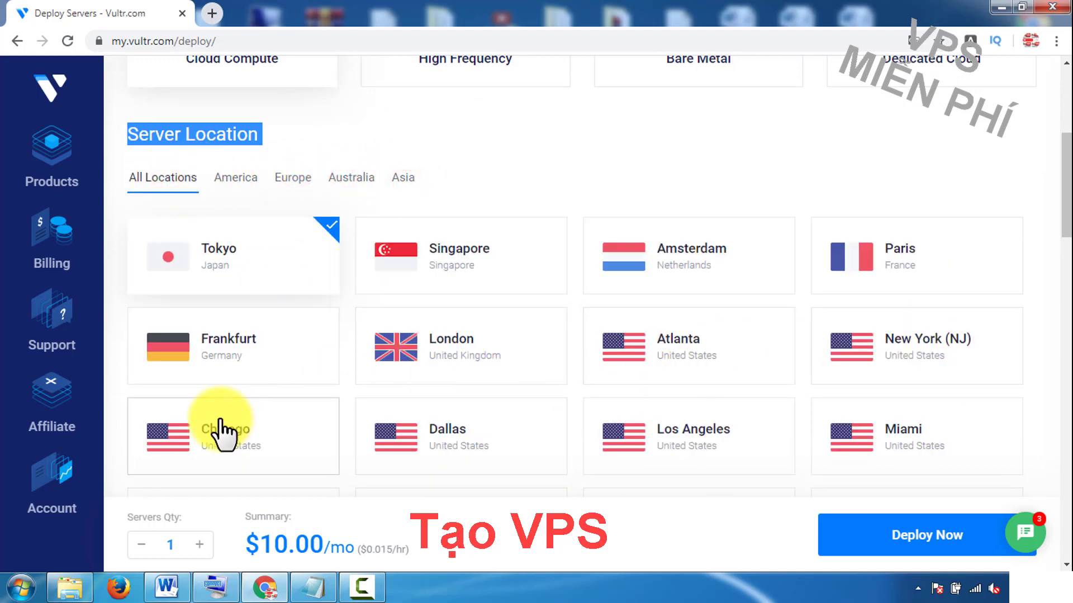
click(220, 430)
Step: Select the uploaded Win10Pro.iso as the server type
scroll(227, 436, down, 3)
scroll(241, 296, down, 4)
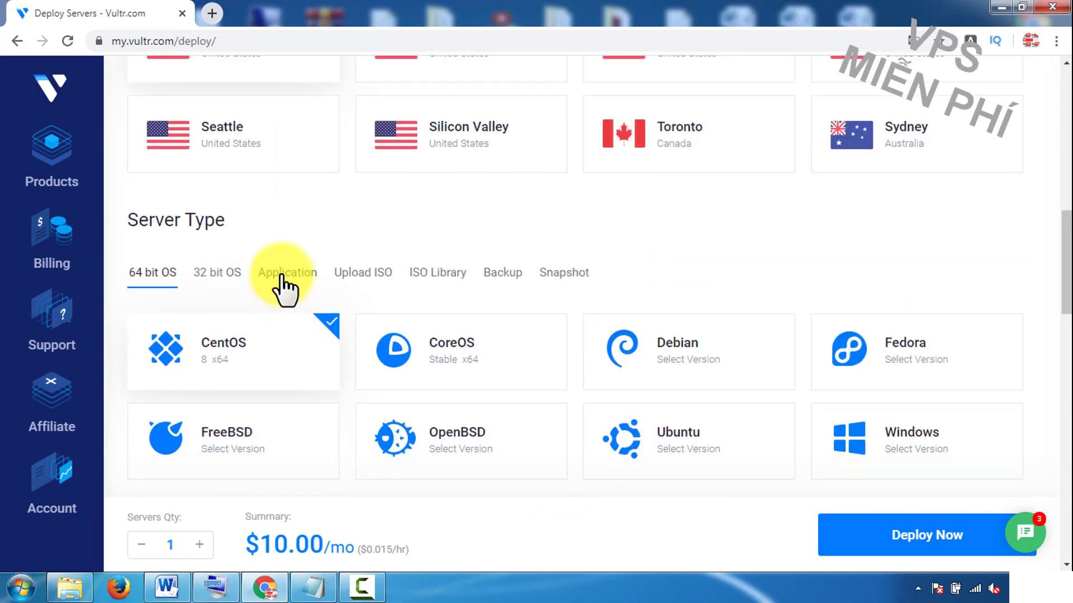
triple_click(246, 221)
click(246, 221)
click(359, 274)
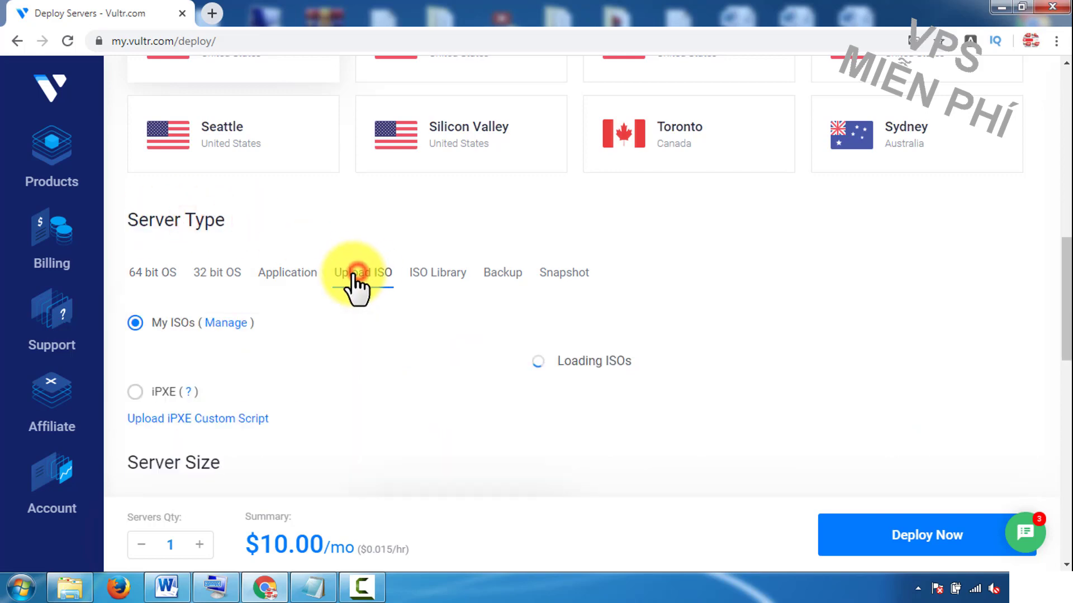
click(454, 377)
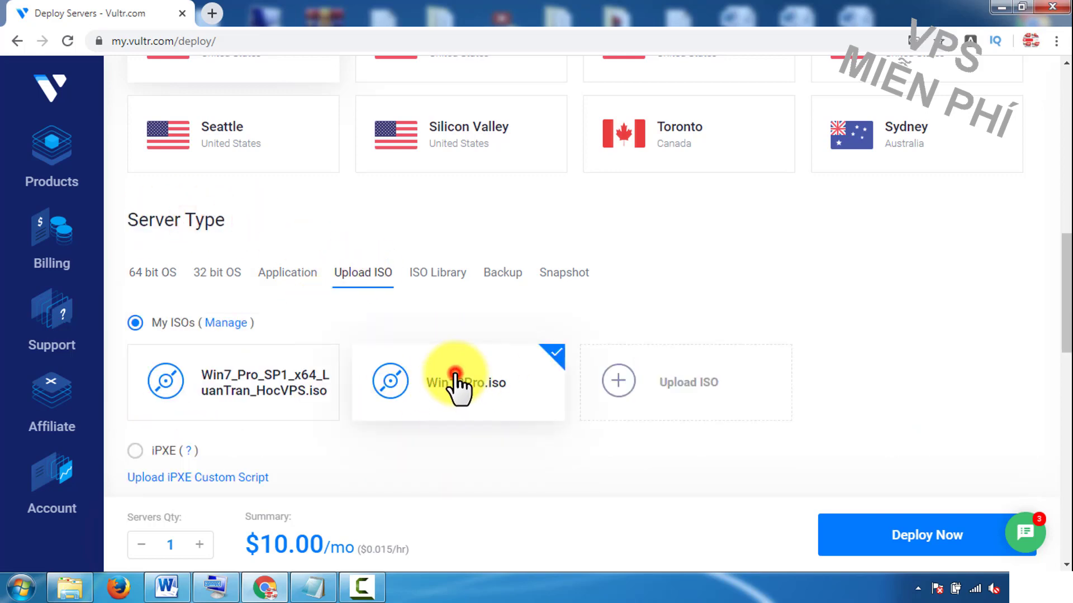
Step: Choose the 55 GB $10/month plan with a quantity of 1
scroll(454, 380, down, 4)
scroll(457, 386, down, 1)
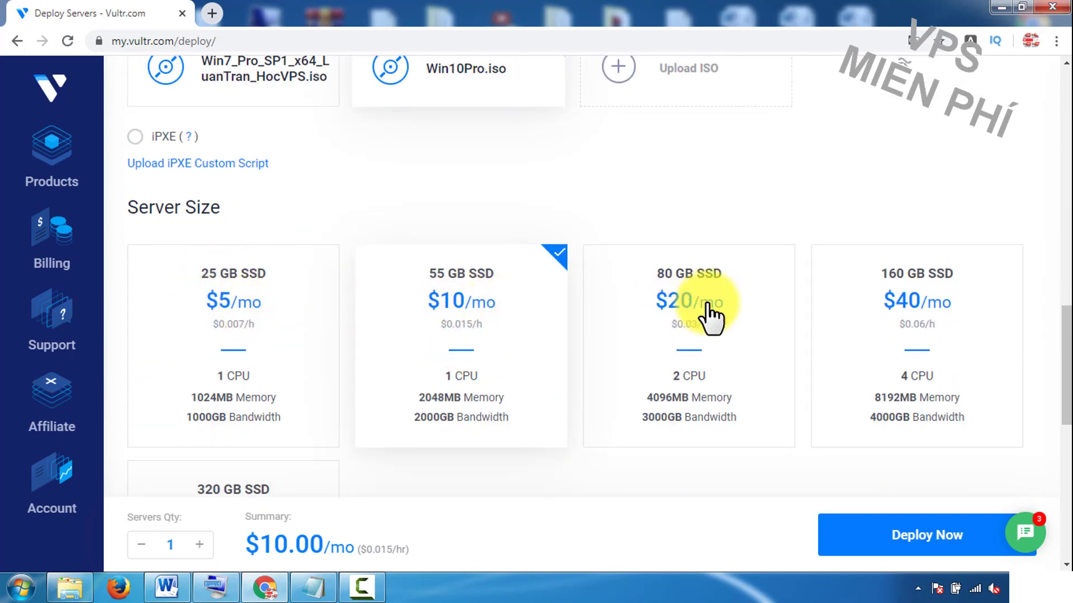
click(233, 299)
click(200, 545)
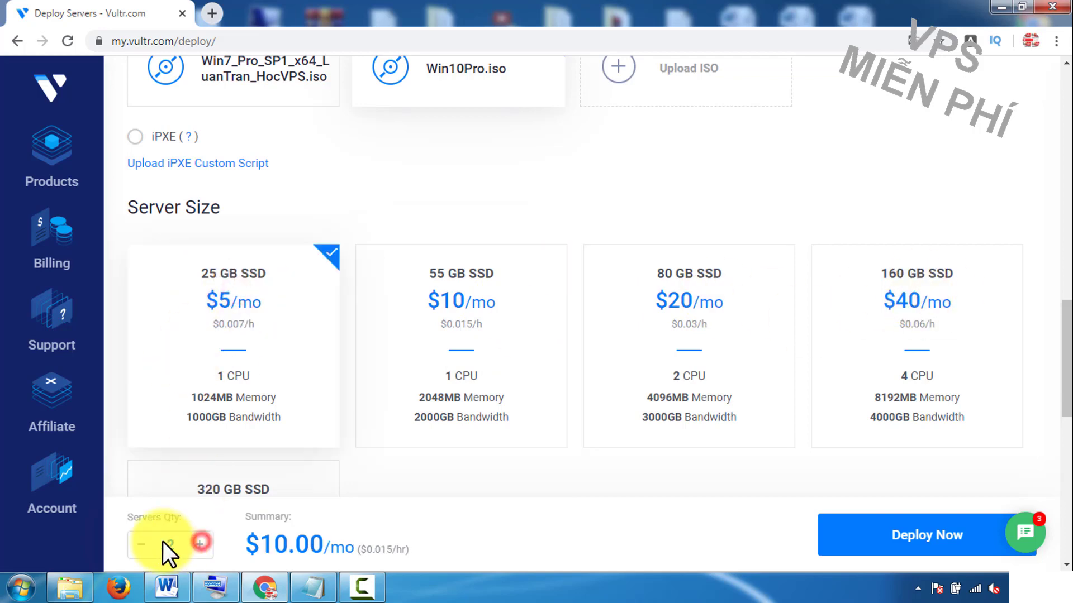
click(142, 544)
click(464, 321)
scroll(461, 318, down, 4)
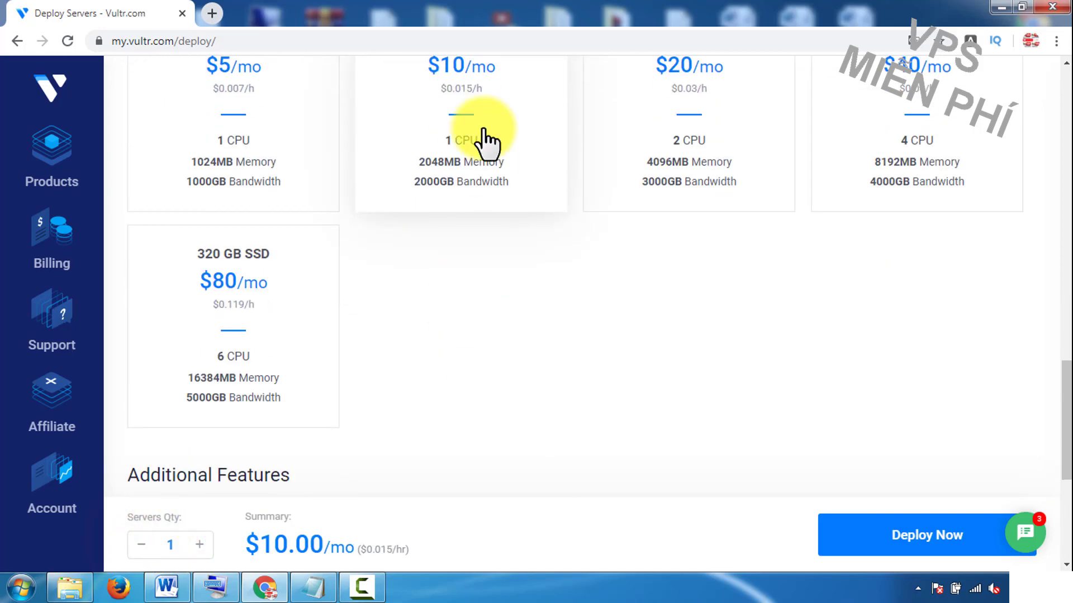
scroll(425, 260, up, 3)
scroll(462, 333, down, 7)
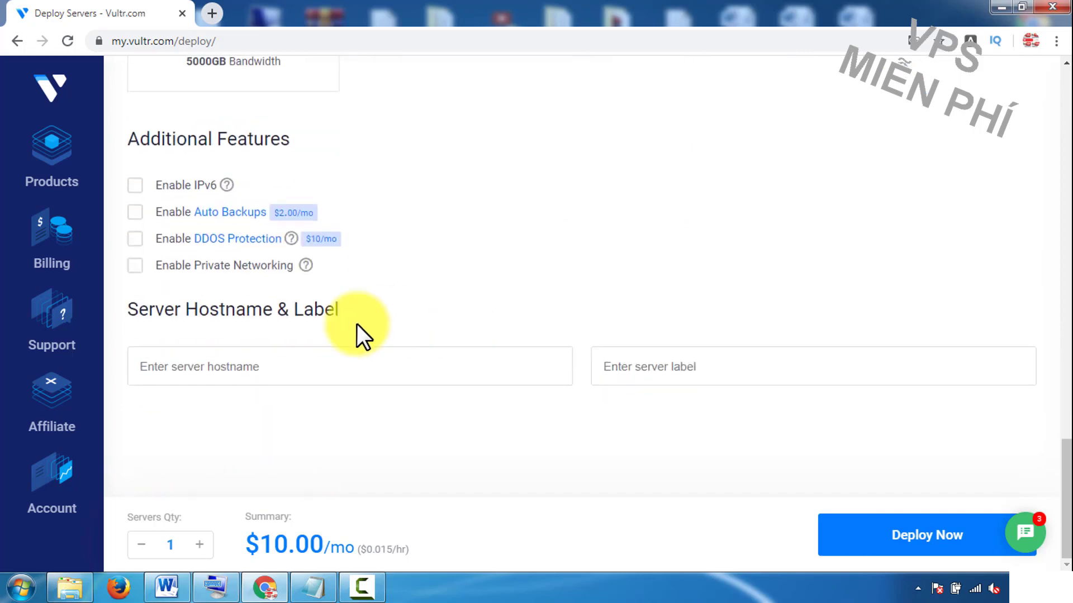
Step: Set the server hostname to WIN10, replacing VPS10, and deploy the server
click(294, 366)
text(VPS)
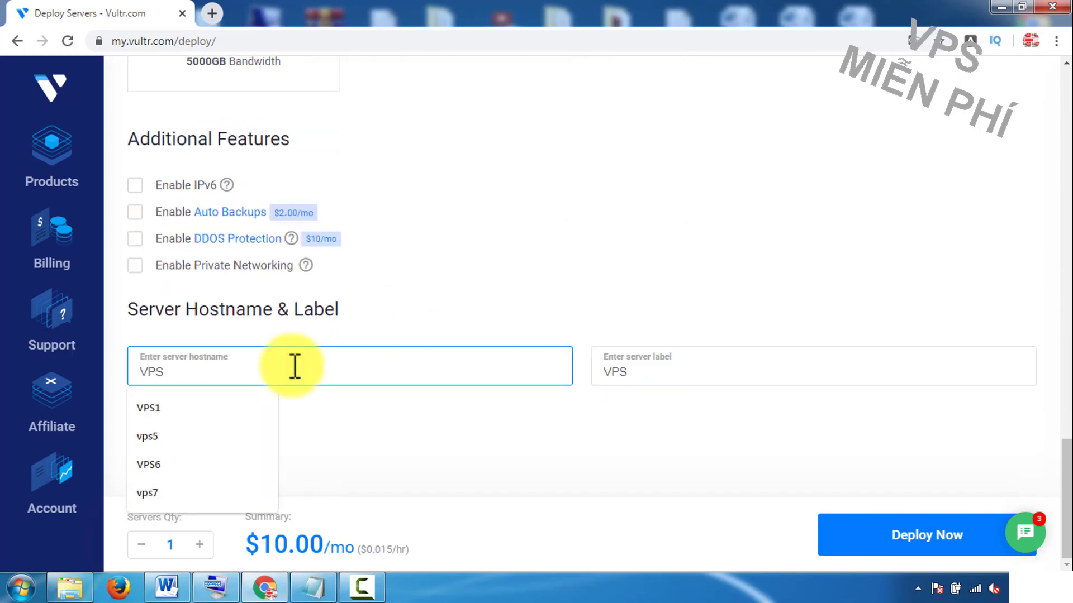
text(10)
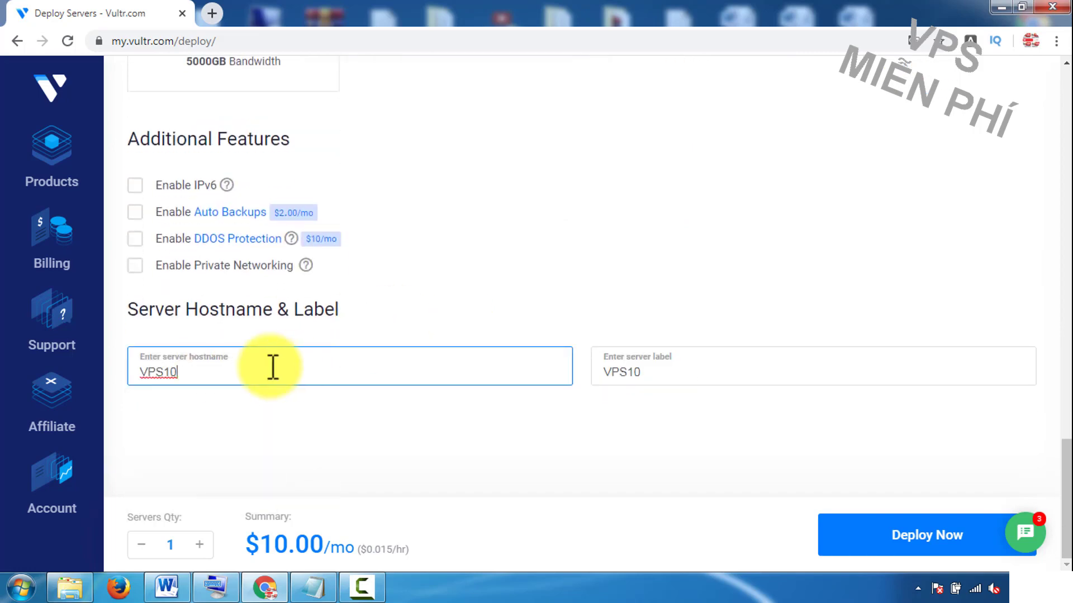
drag(271, 366, 118, 384)
text(WIN10)
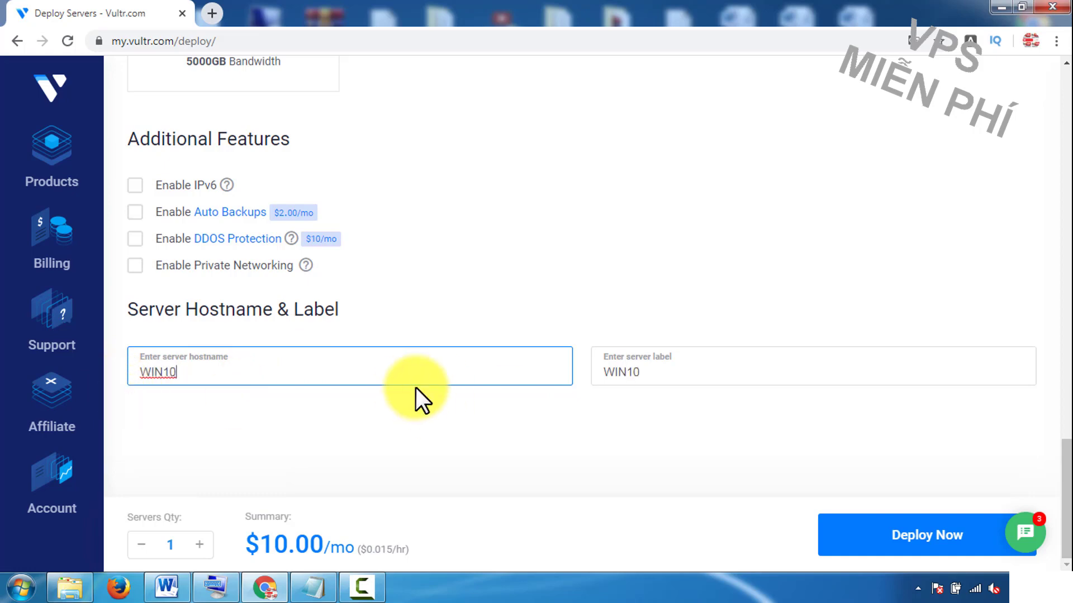
double_click(184, 373)
click(237, 381)
click(944, 541)
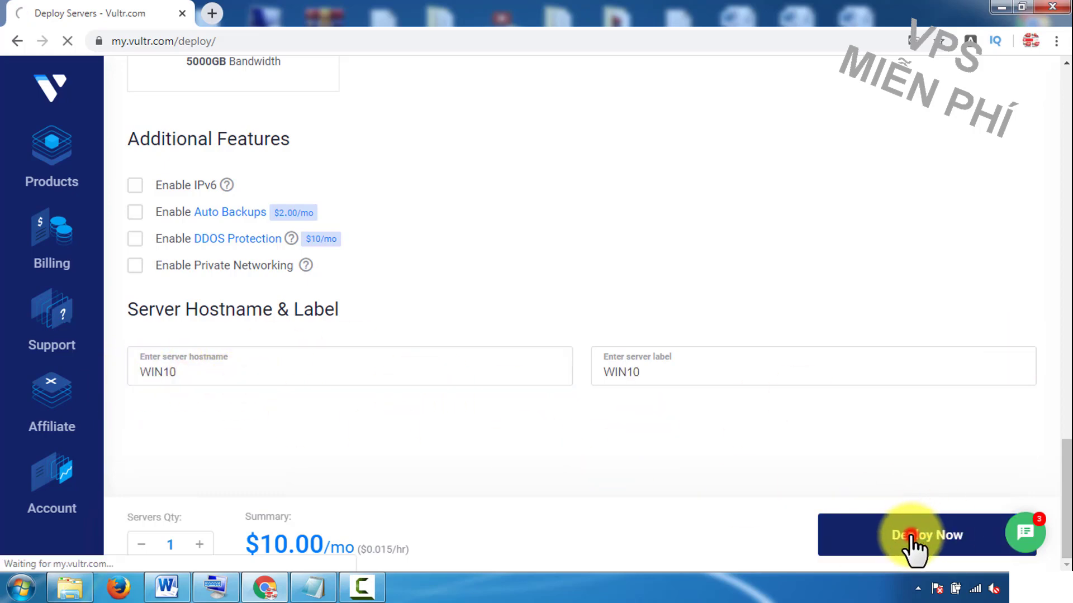
scroll(843, 455, down, 3)
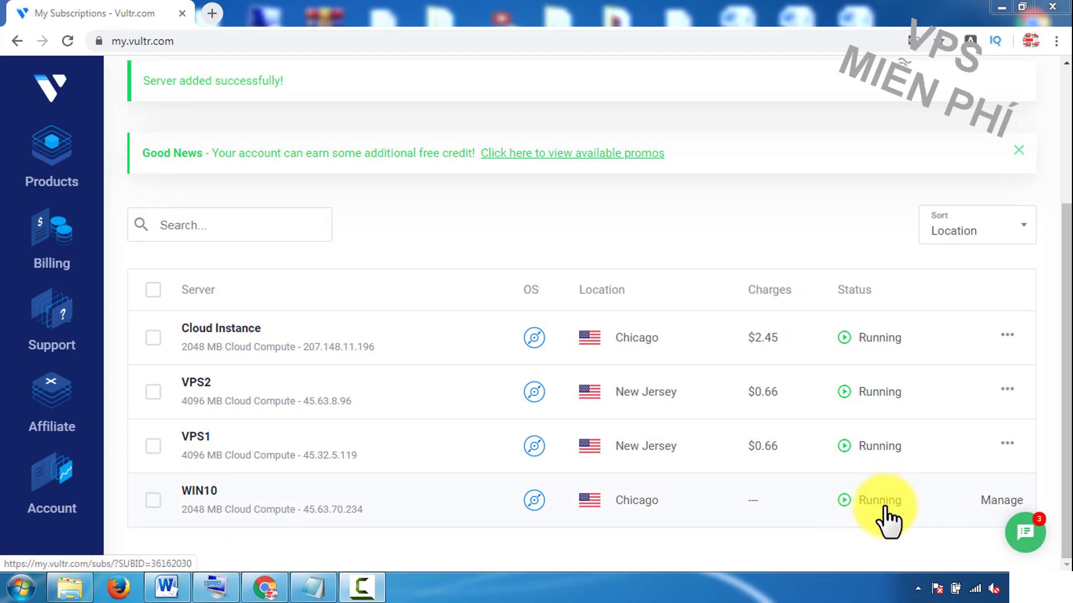
Step: Open the WIN10 server's details from My Subscriptions and launch its web console
click(208, 499)
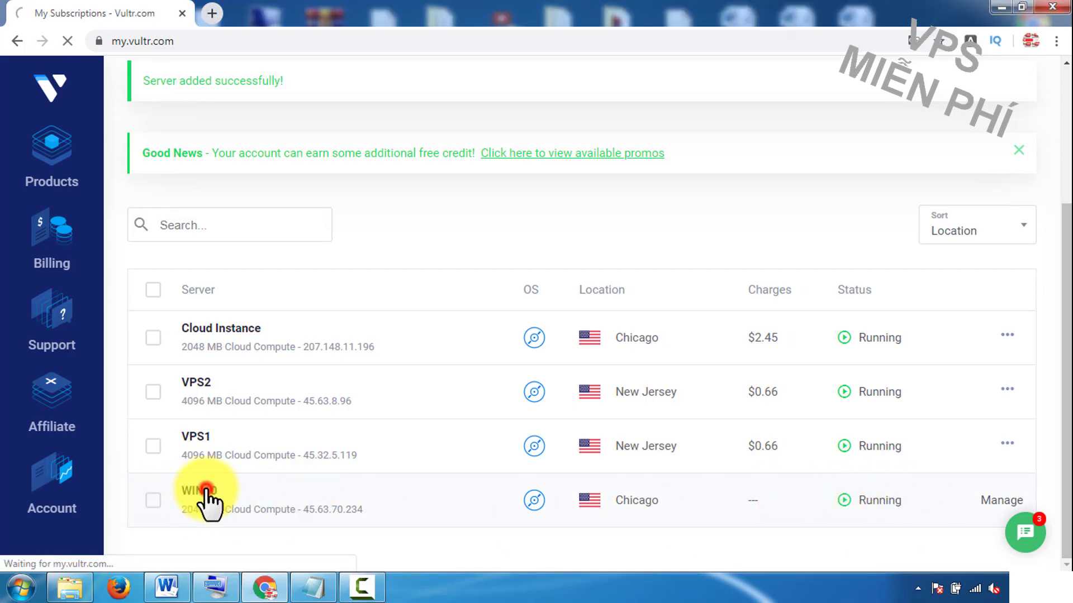
drag(135, 294, 545, 322)
click(544, 320)
scroll(545, 324, down, 2)
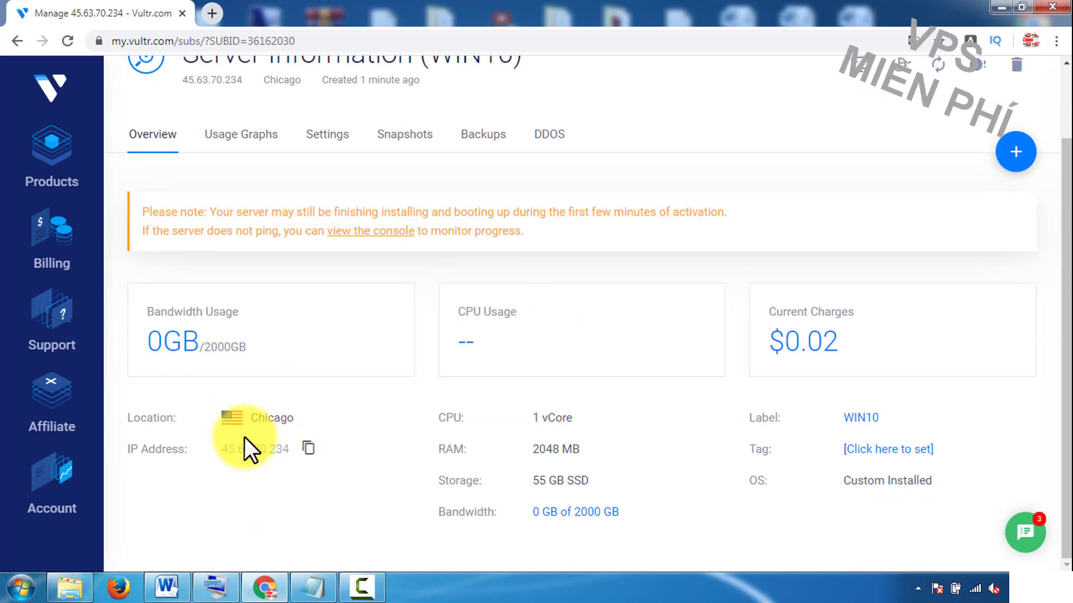
scroll(359, 319, up, 2)
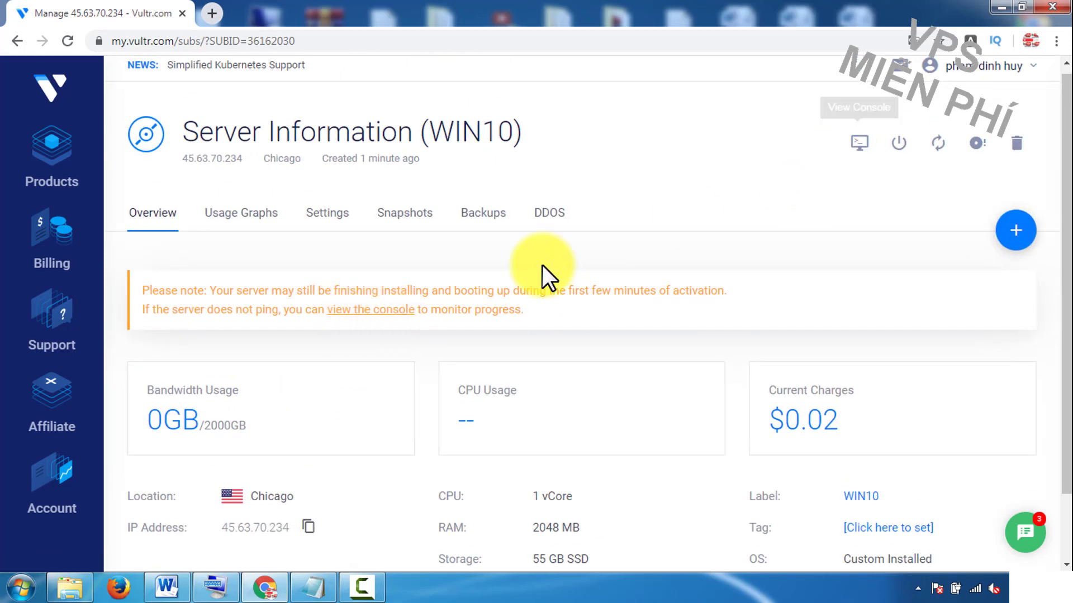
click(376, 312)
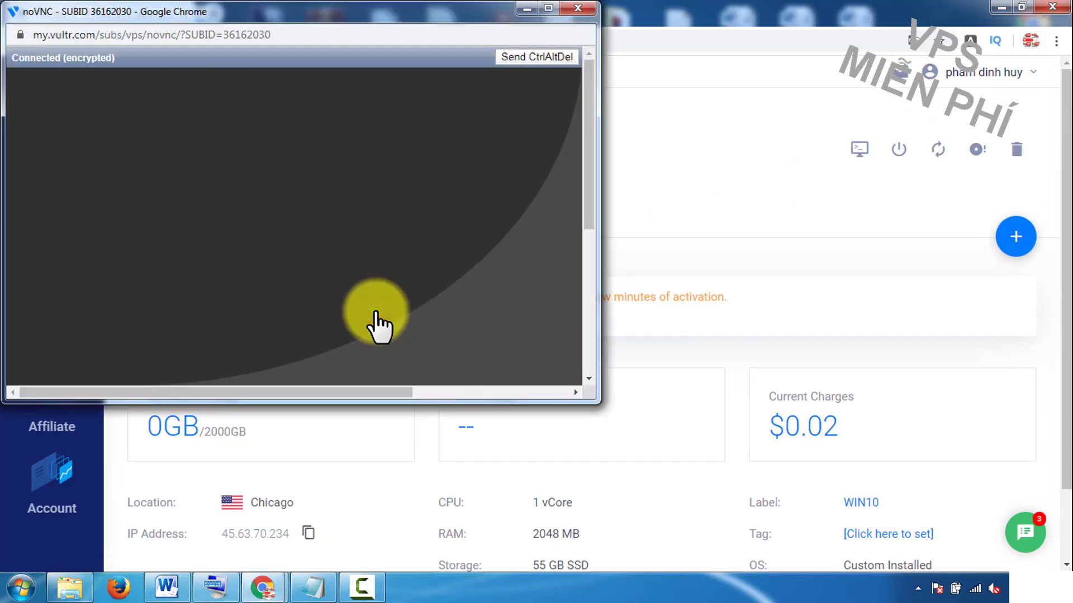
Step: Enlarge the noVNC console window, close and reopen it, then enlarge it again
drag(597, 401, 950, 539)
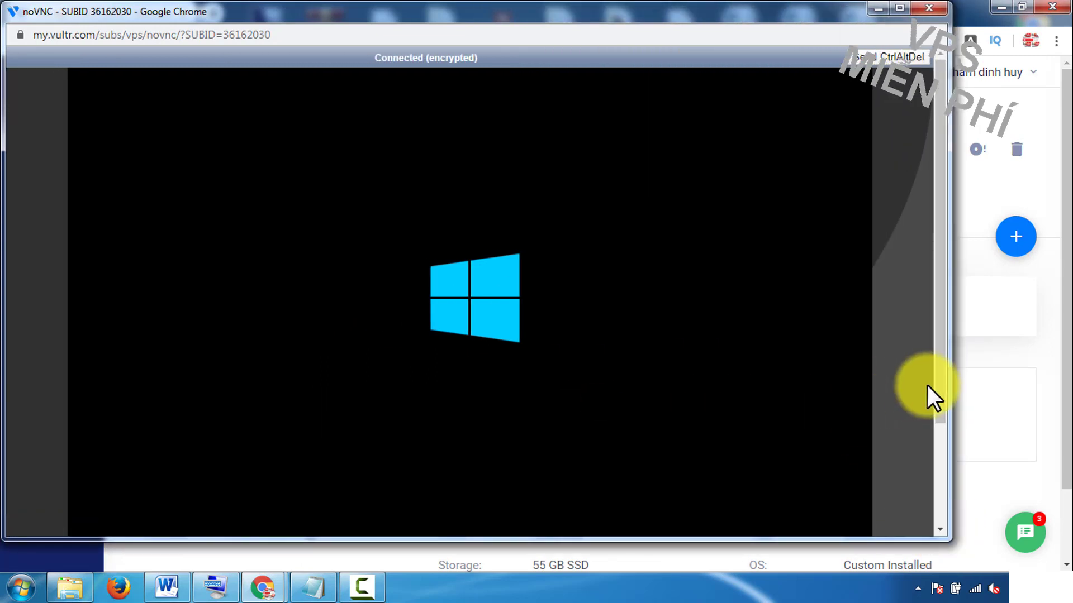
scroll(927, 384, down, 3)
scroll(923, 378, up, 3)
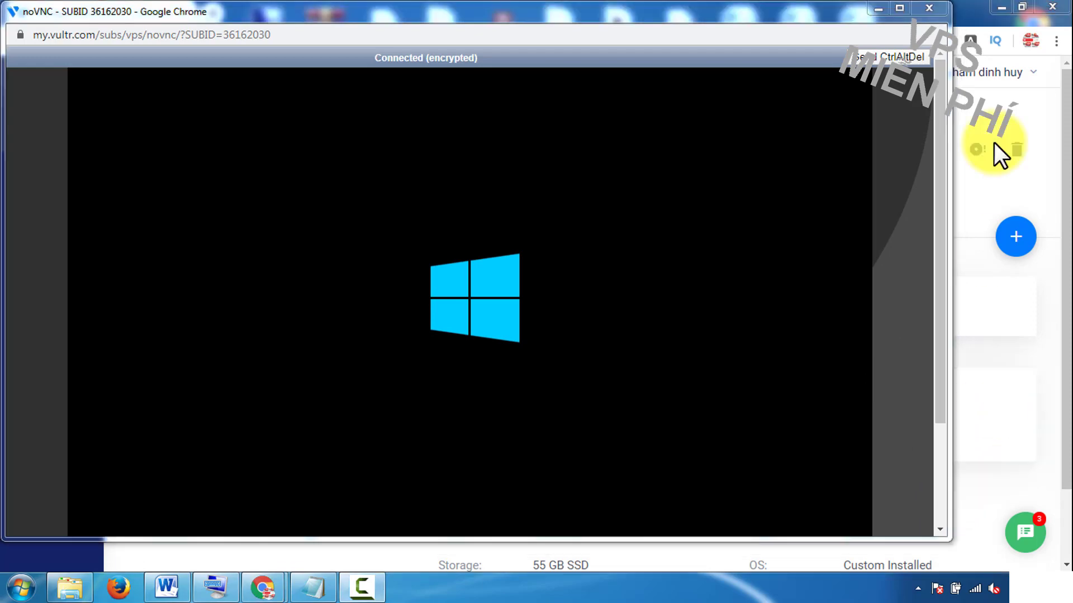
click(930, 8)
drag(137, 296, 620, 338)
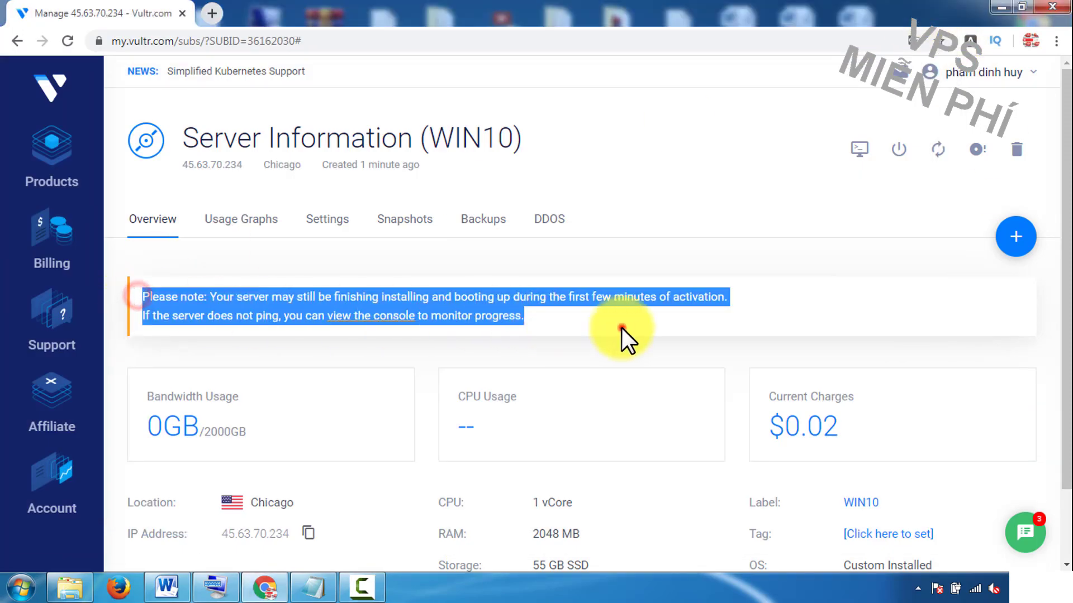
drag(570, 297, 718, 305)
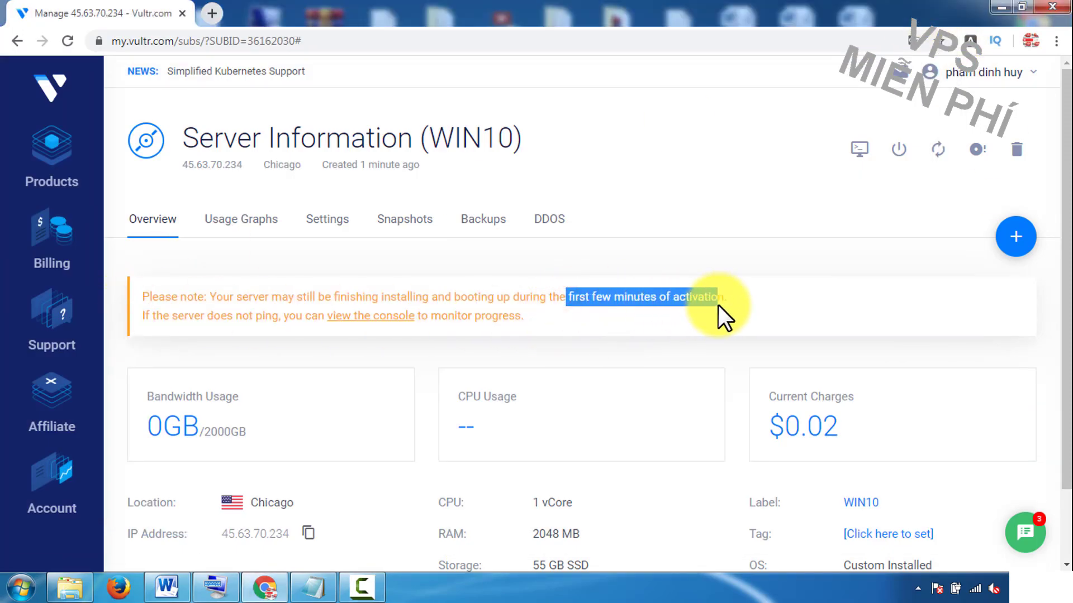
click(673, 312)
click(355, 317)
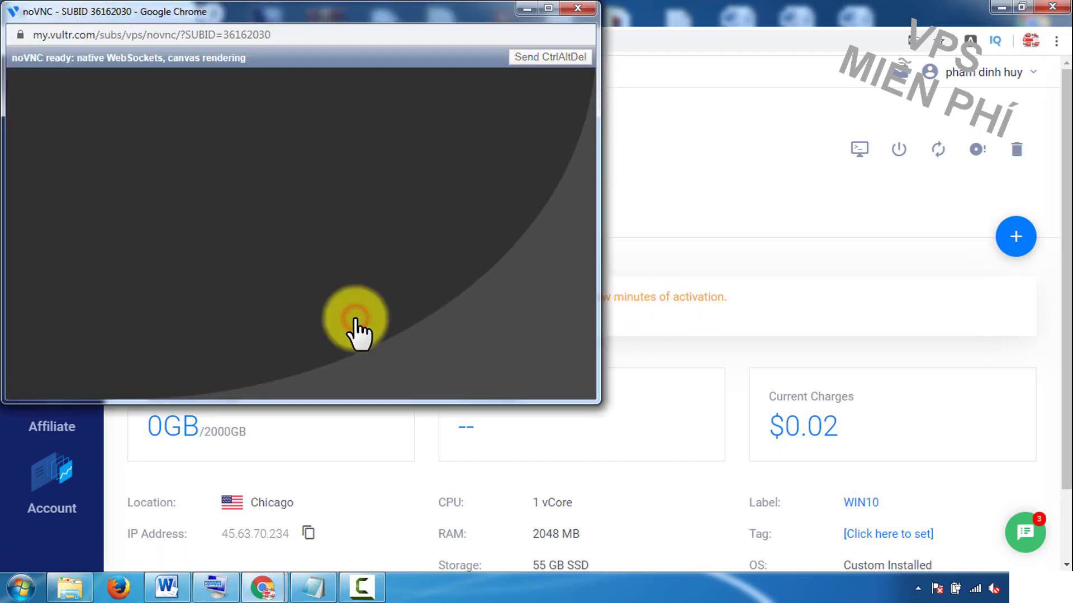
drag(596, 402, 957, 554)
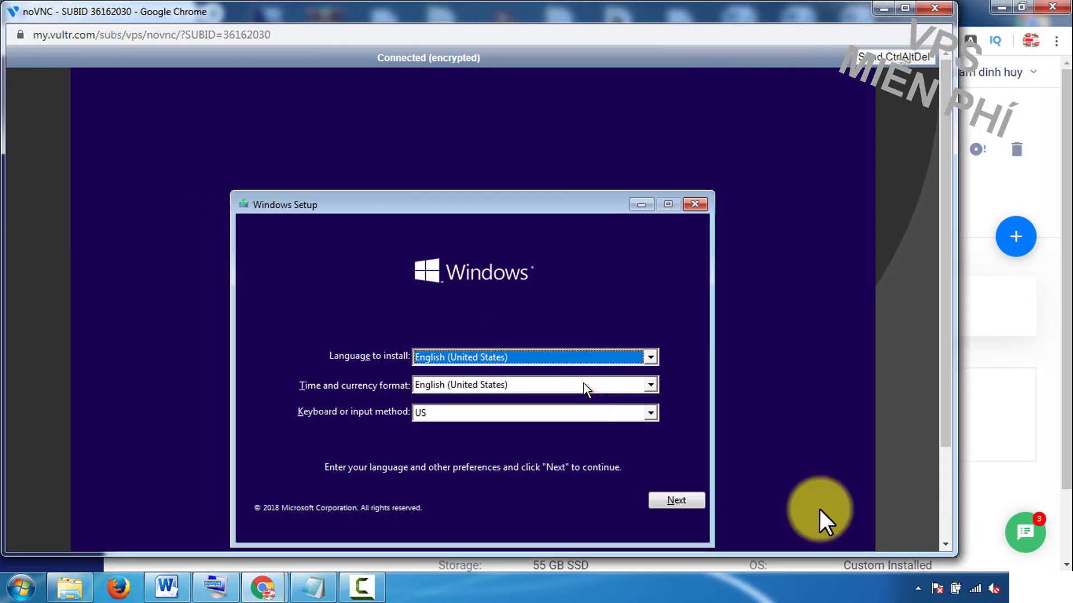
Step: Keep default language, accept the license, and custom-install Windows onto Drive 0 unallocated space
click(680, 497)
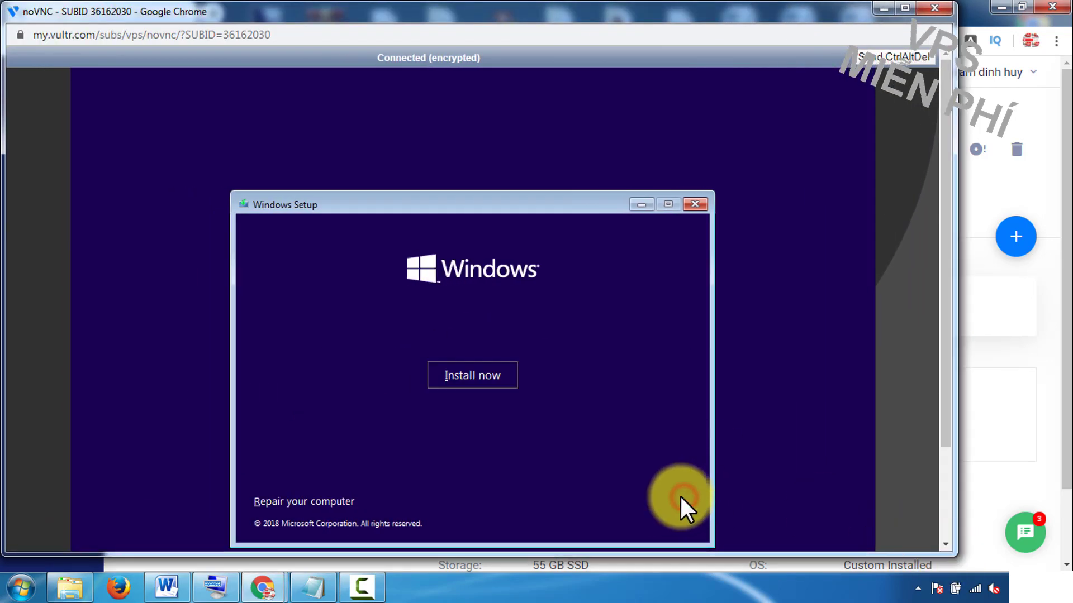
click(458, 377)
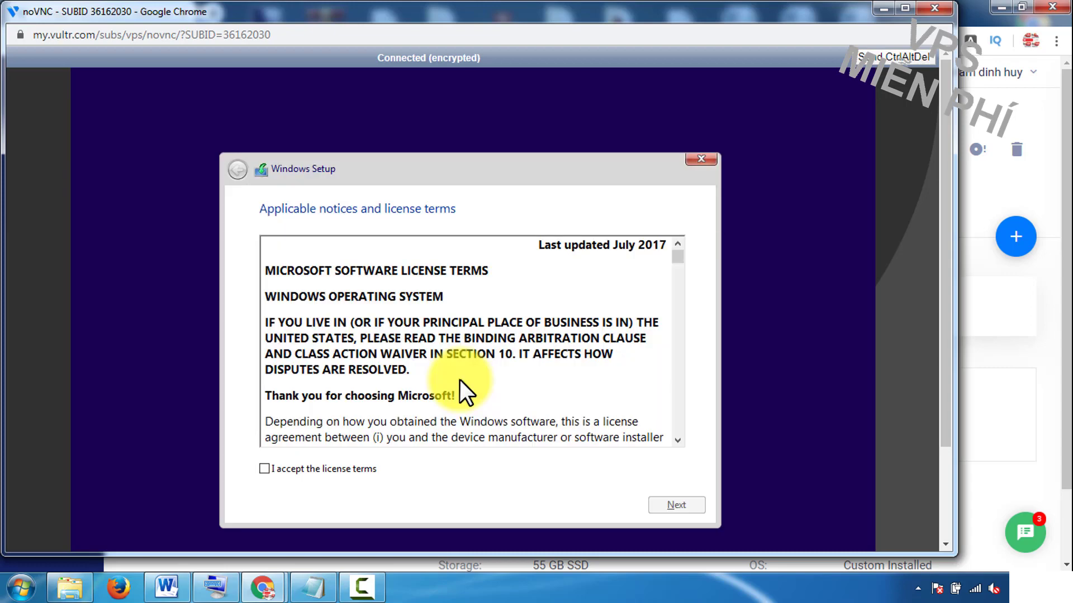
click(265, 469)
click(686, 504)
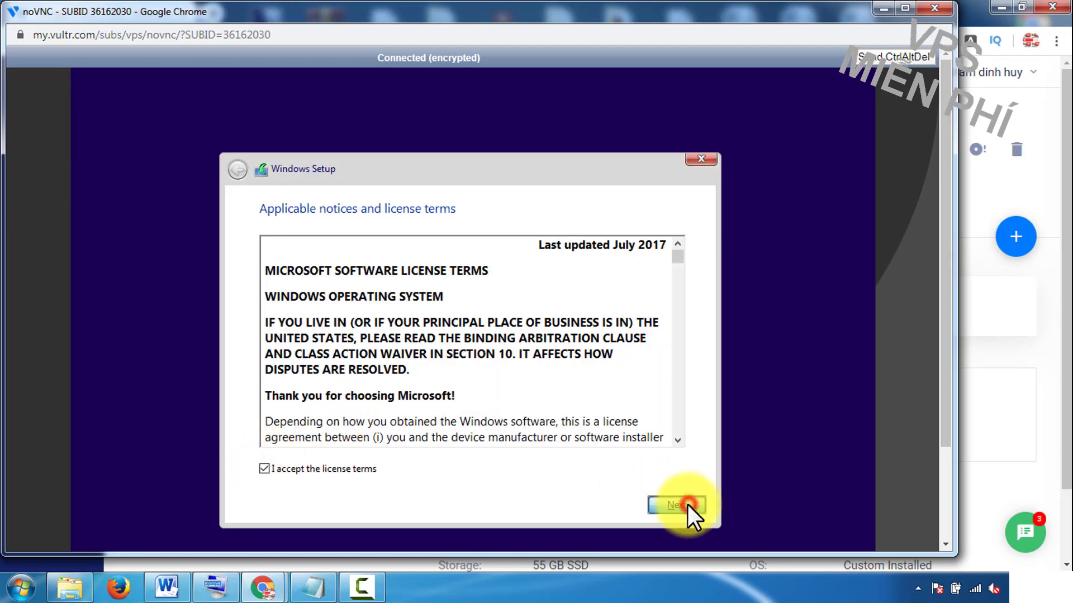
click(385, 338)
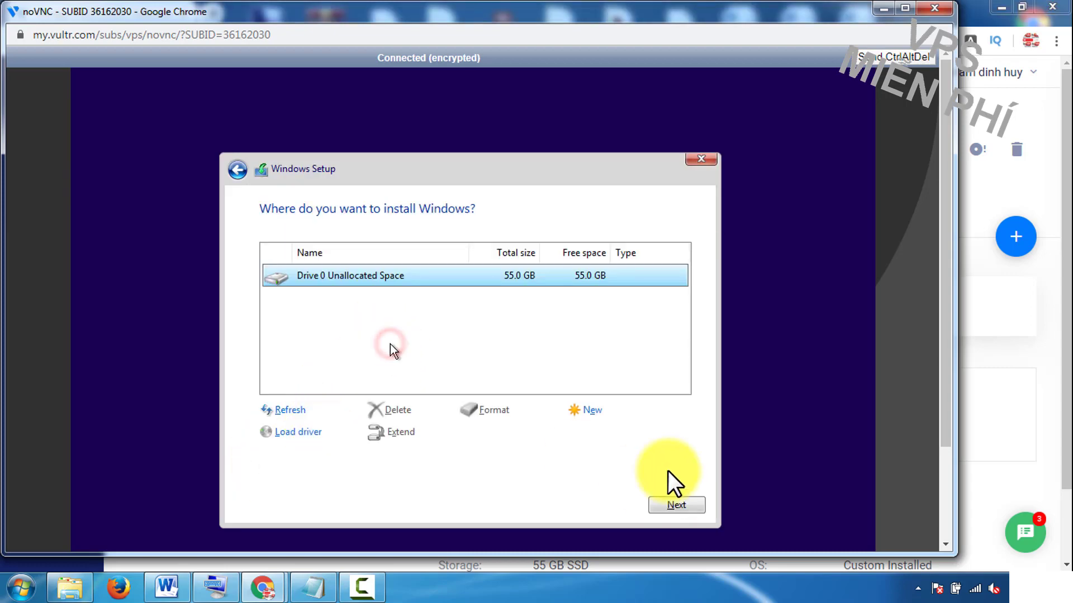
click(676, 505)
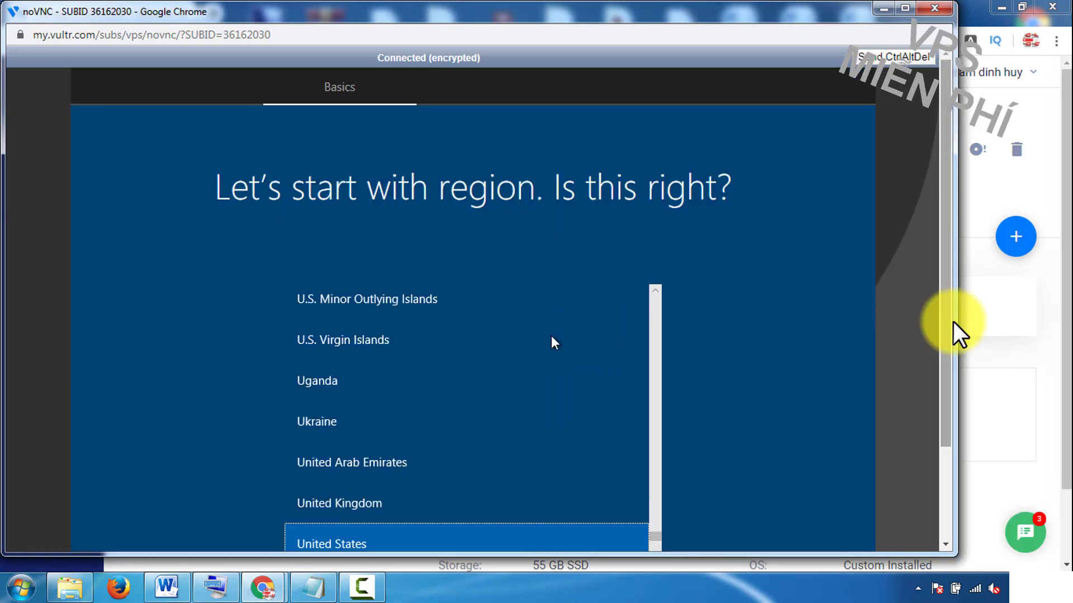
Step: Accept the suggested keyboard layout, skip a second layout, and postpone the feature update
scroll(950, 334, down, 3)
click(780, 480)
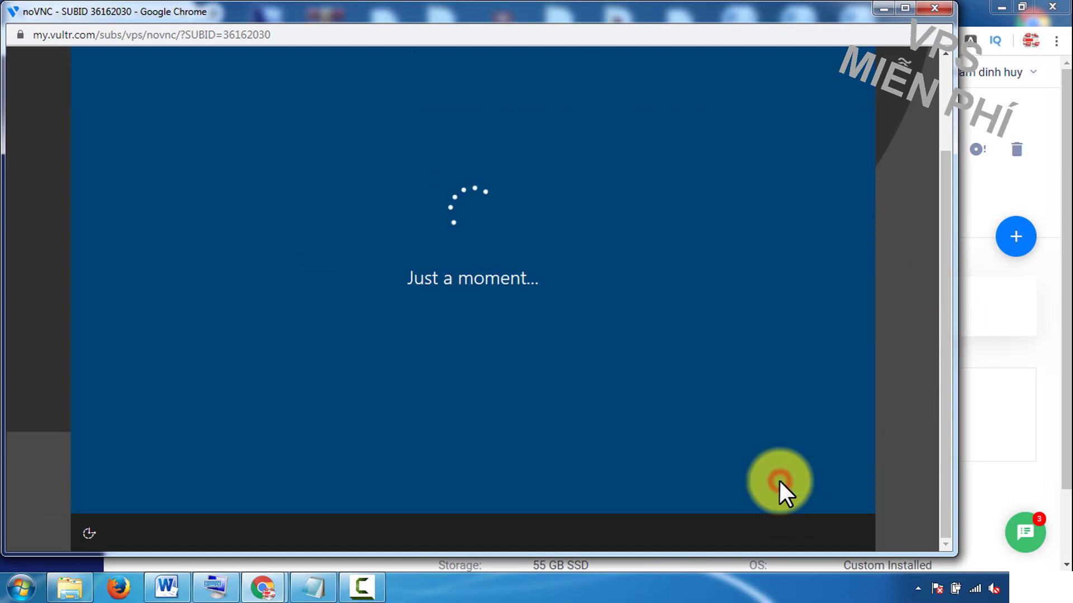
click(772, 478)
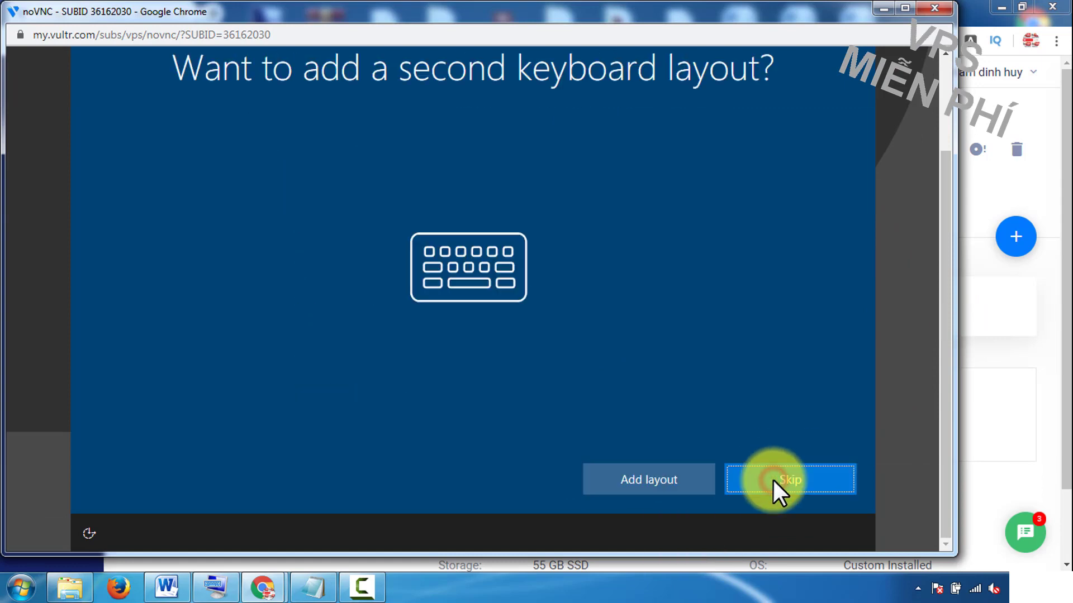
click(790, 478)
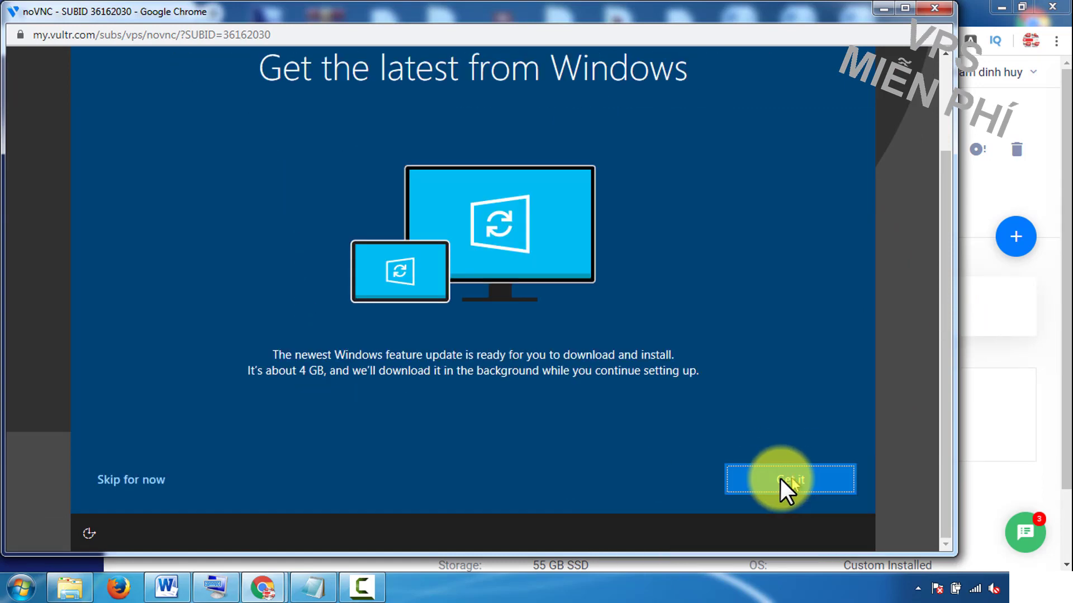
click(130, 478)
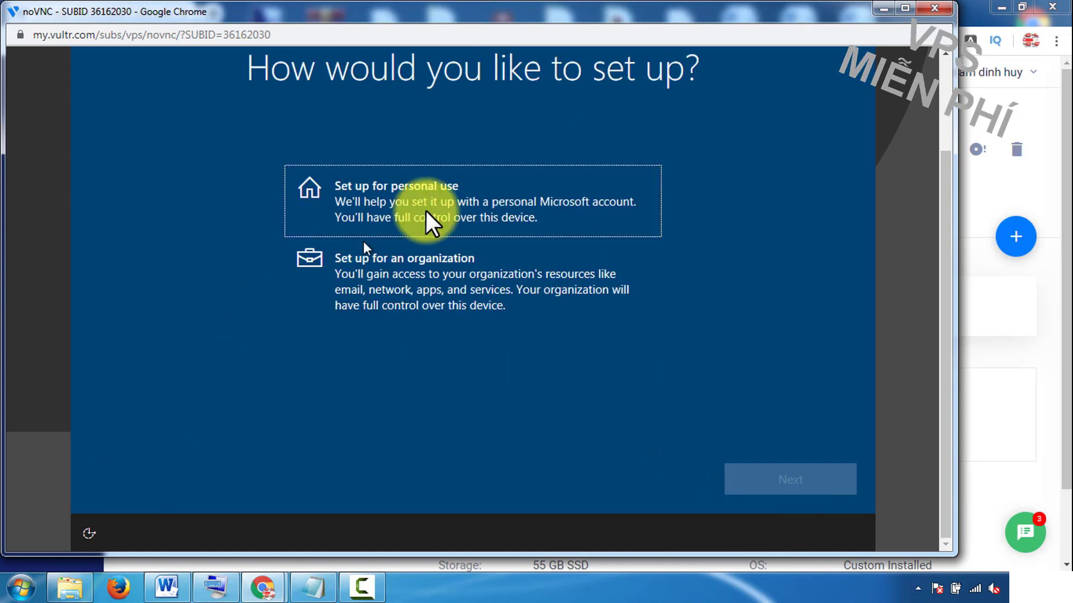
Step: Set up for personal use with an offline account and the limited experience
click(424, 207)
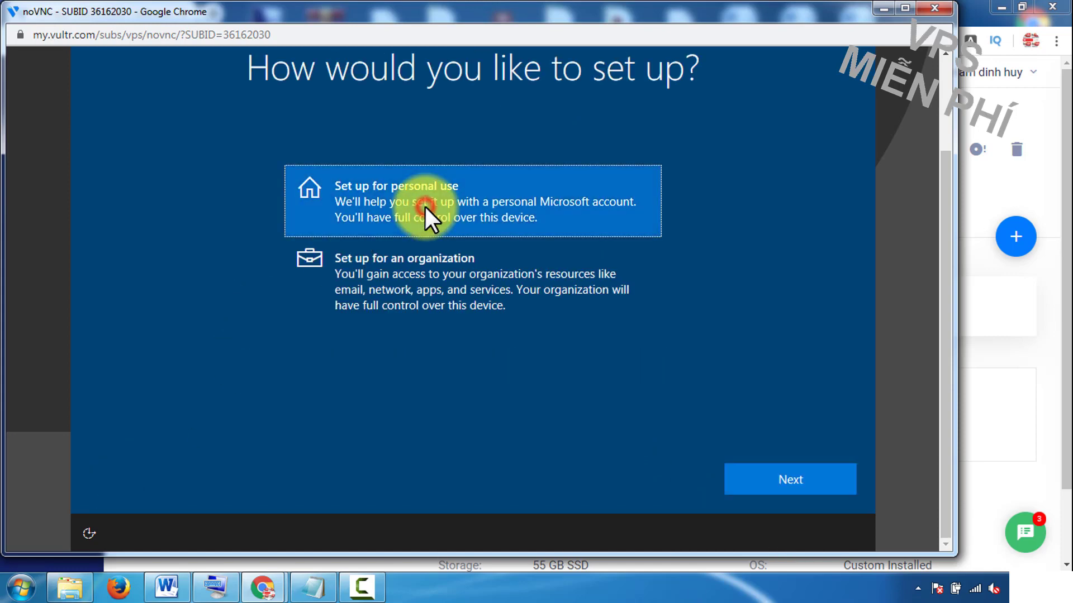
click(799, 481)
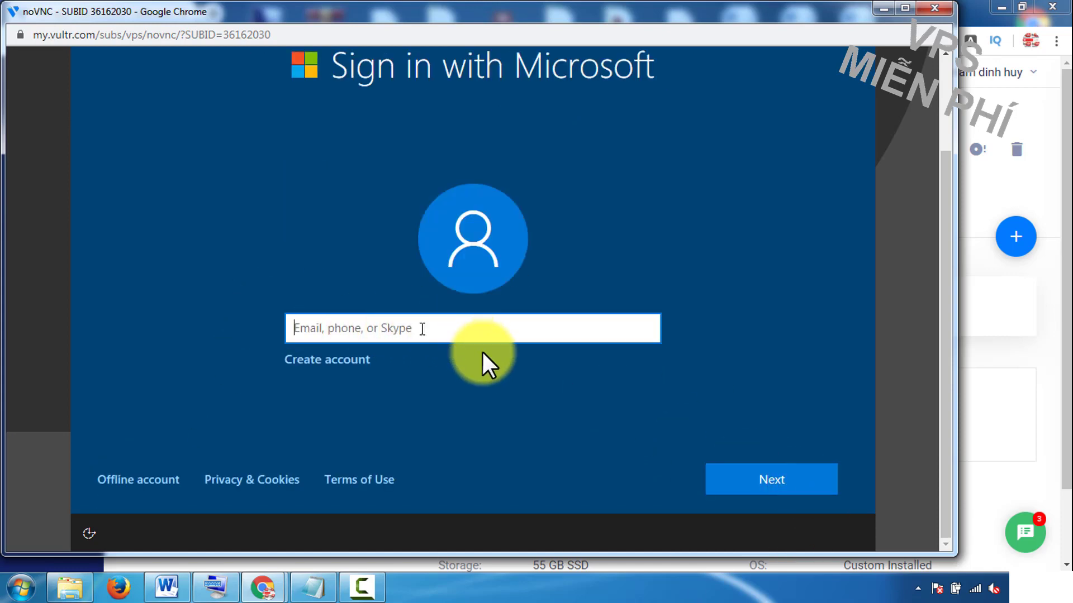
click(125, 479)
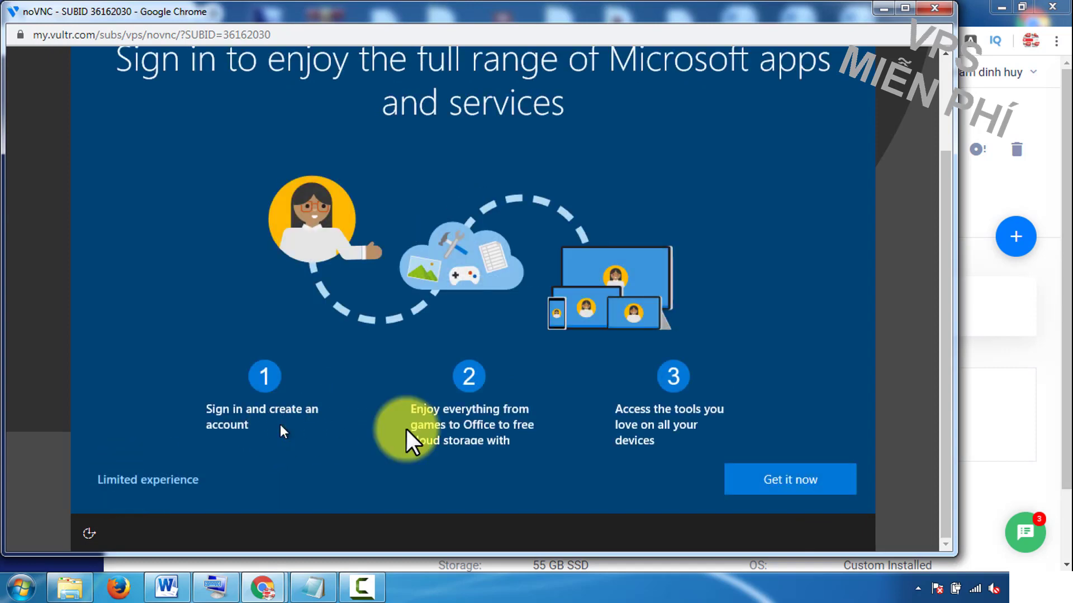
click(162, 489)
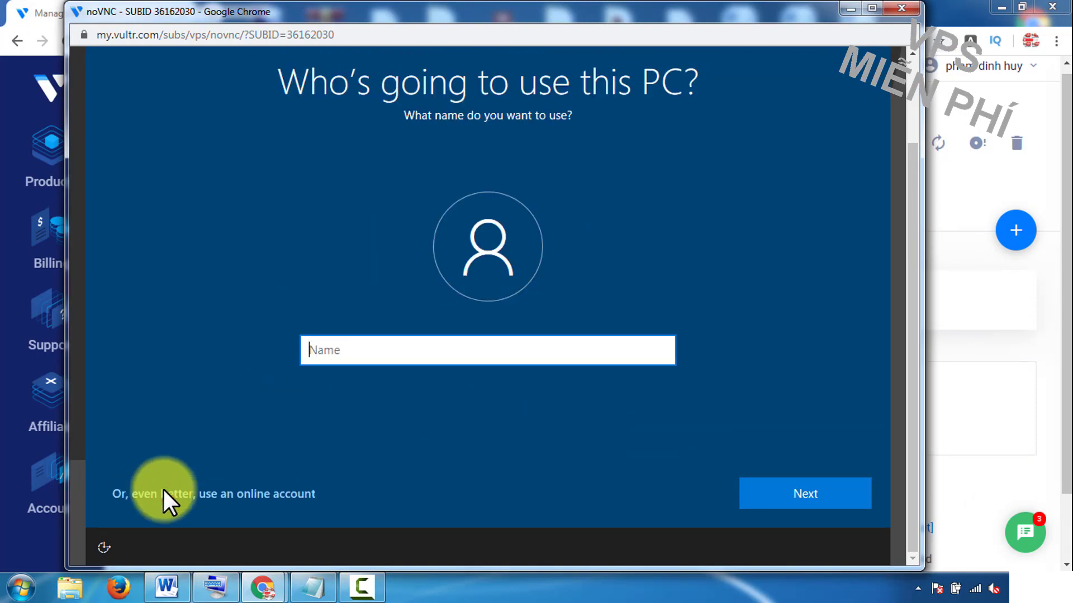
Step: Create the local user VPS99 and enter and confirm its password
click(319, 350)
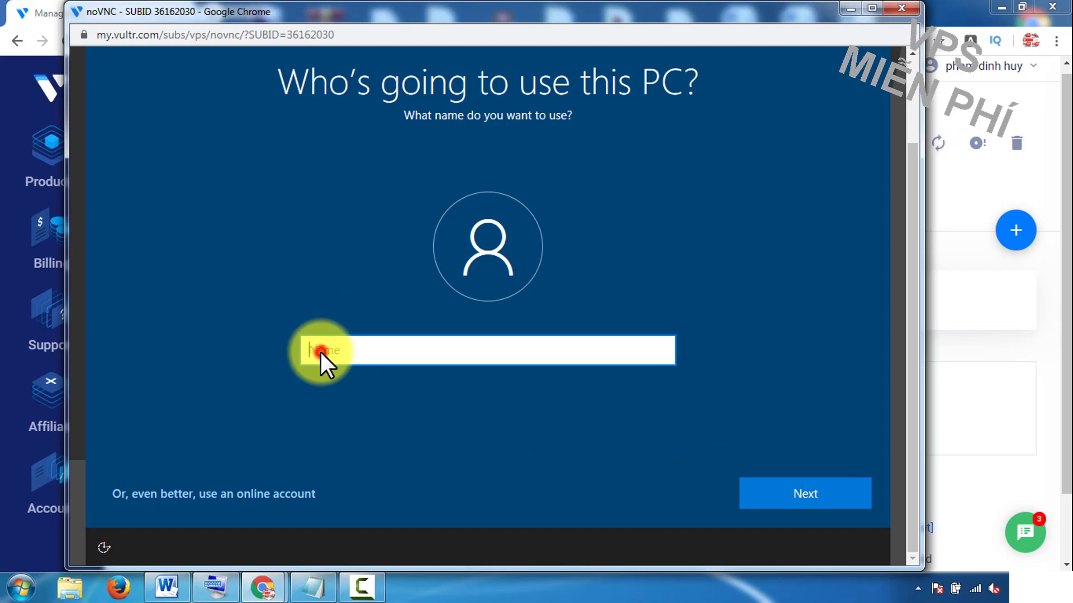
text(VPS99)
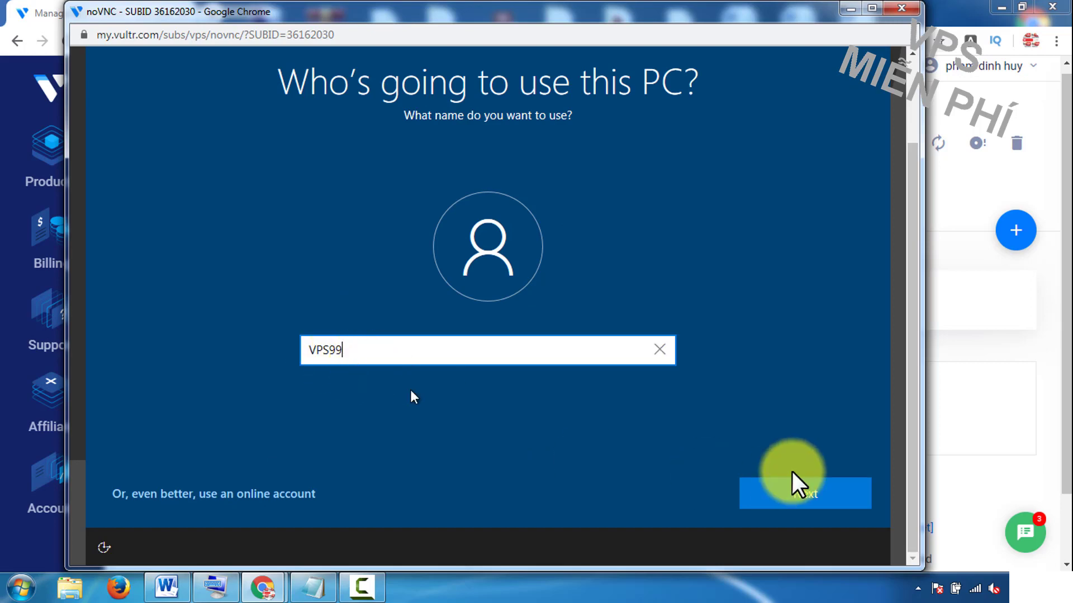
click(810, 494)
click(311, 359)
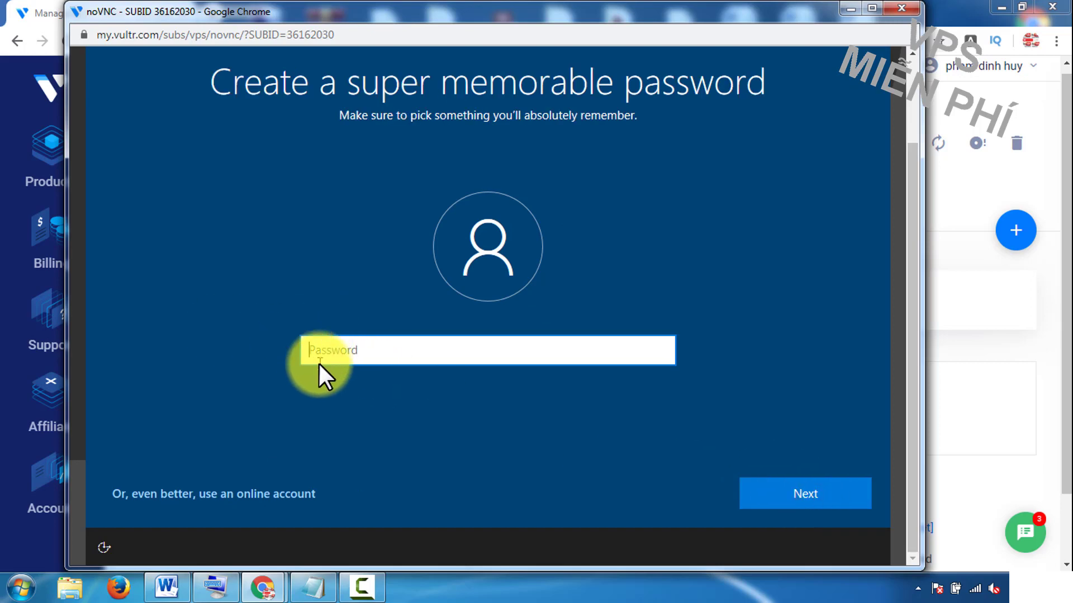
text(123456789)
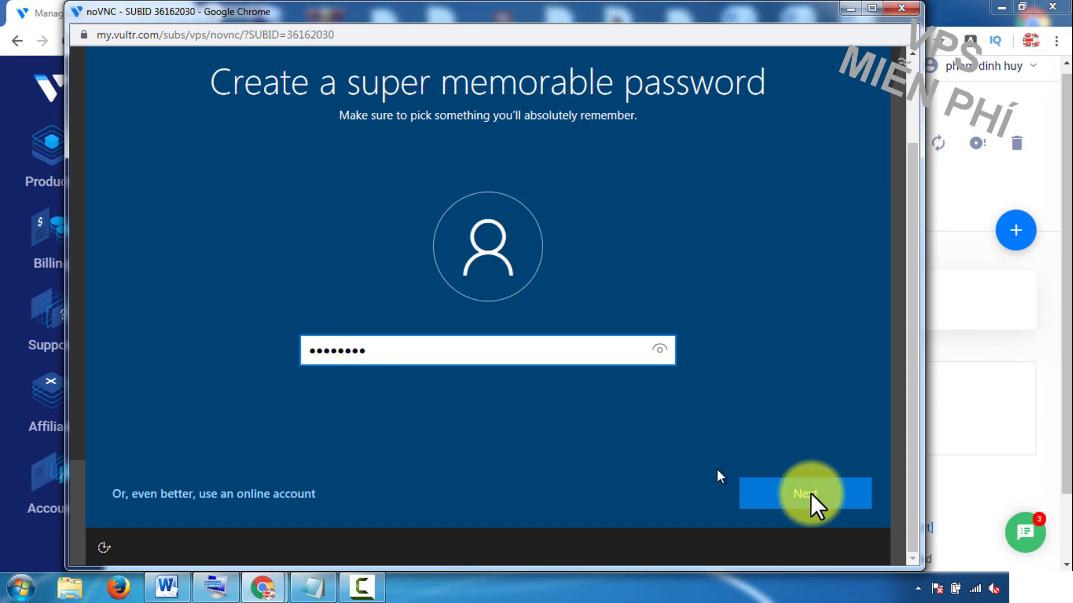
click(810, 493)
text(1234)
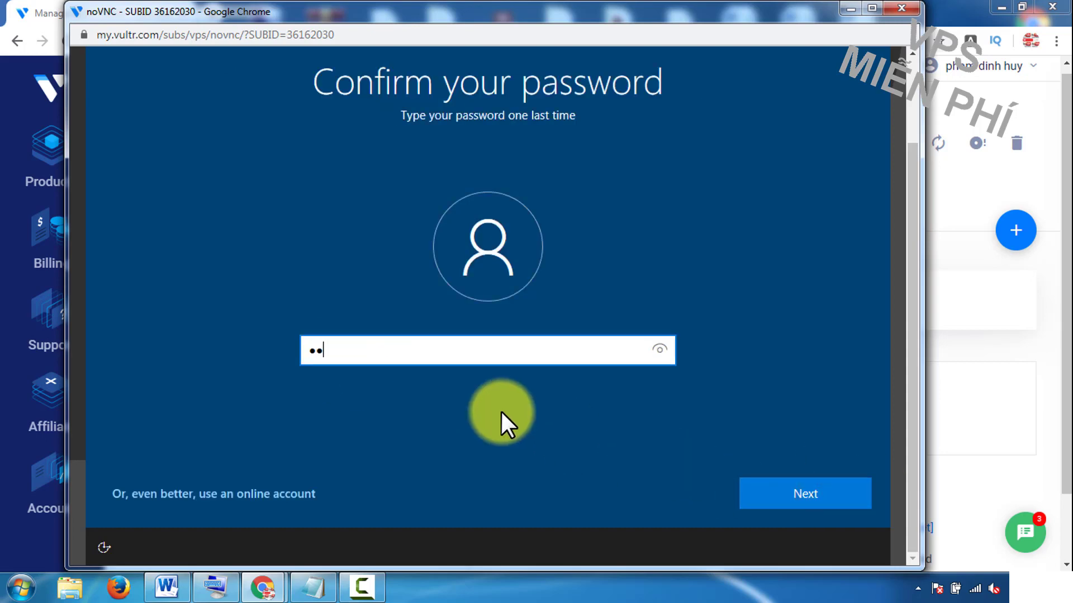
text(5678)
click(804, 492)
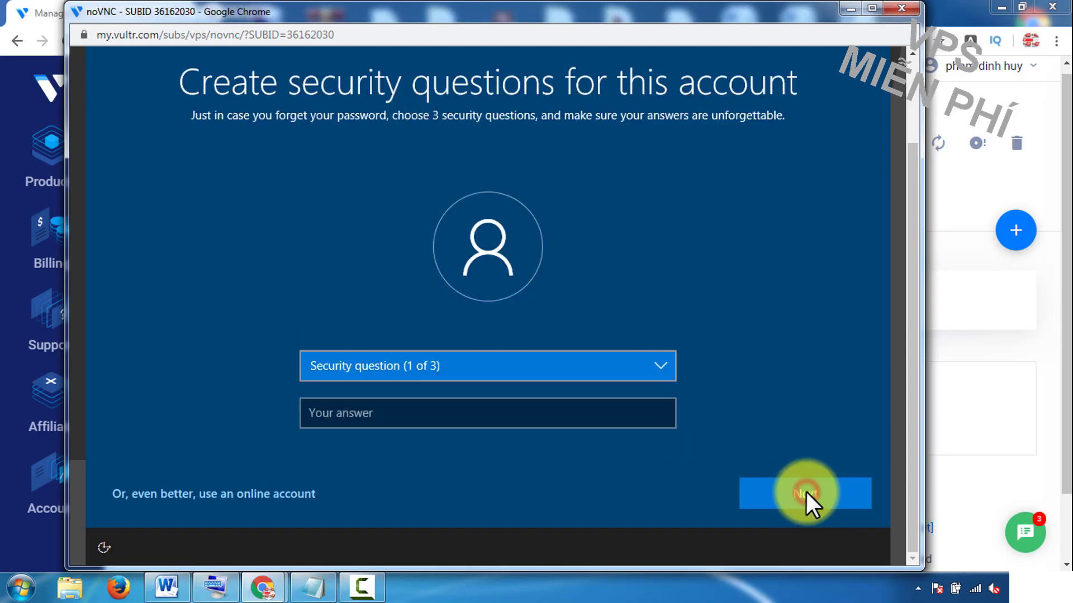
Step: Answer the first pet's name and childhood nickname security questions
click(558, 367)
click(498, 382)
click(484, 414)
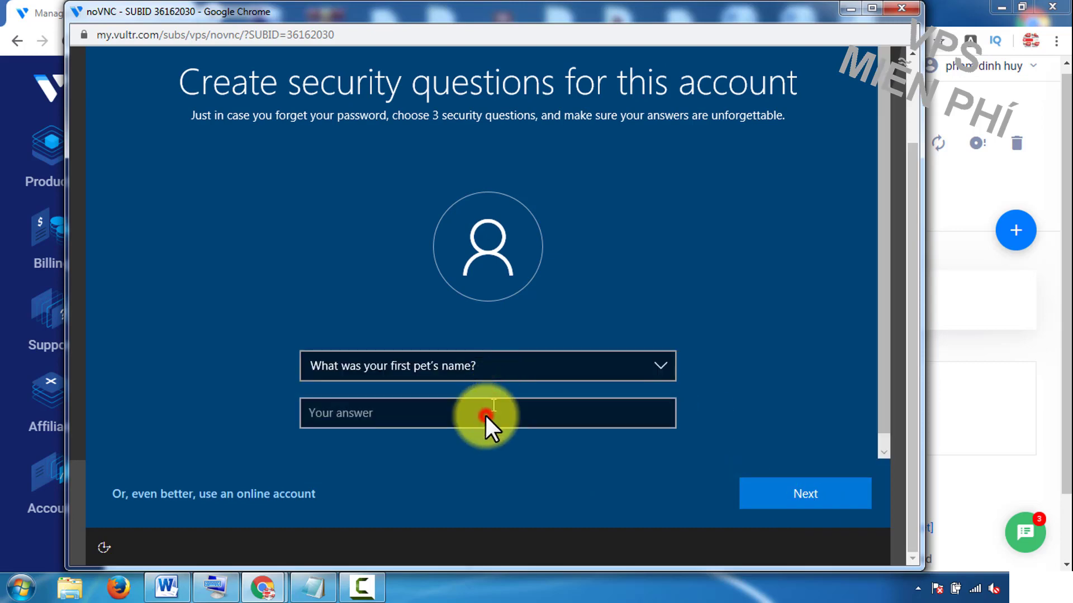
text(a)
click(512, 457)
click(815, 492)
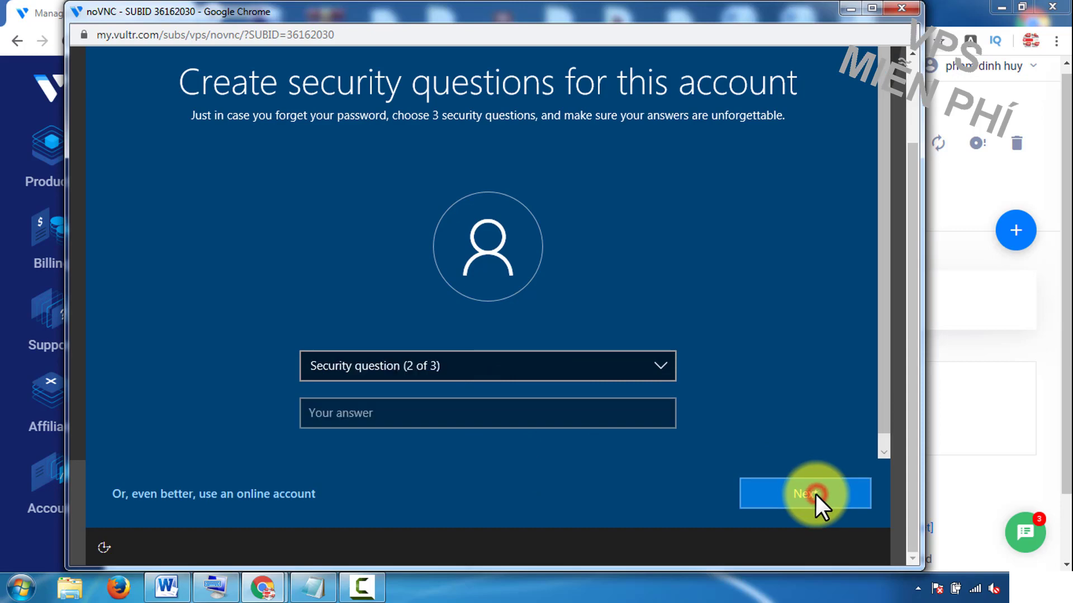
click(505, 371)
click(472, 398)
click(474, 414)
text(a)
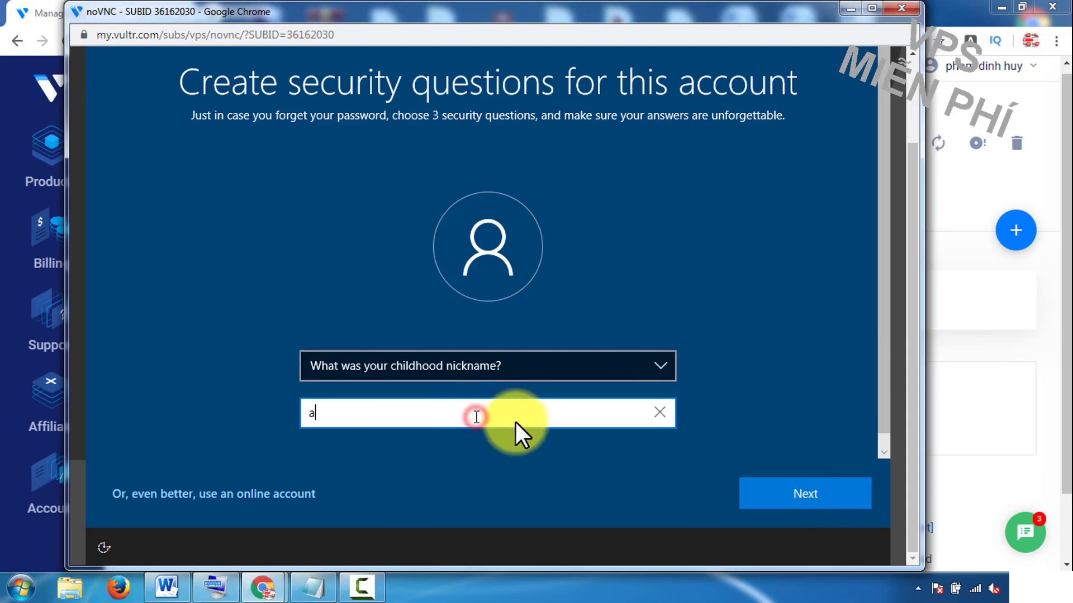
click(809, 489)
Step: Answer the birth-city security question and decline Cortana as personal assistant
click(592, 369)
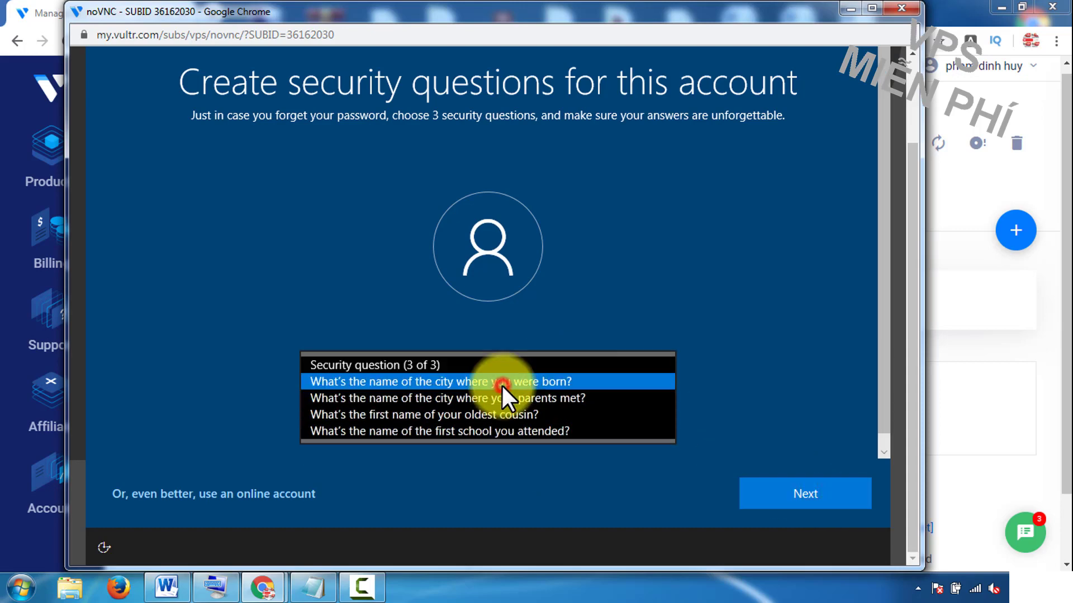
click(502, 380)
click(508, 415)
text(a)
click(807, 491)
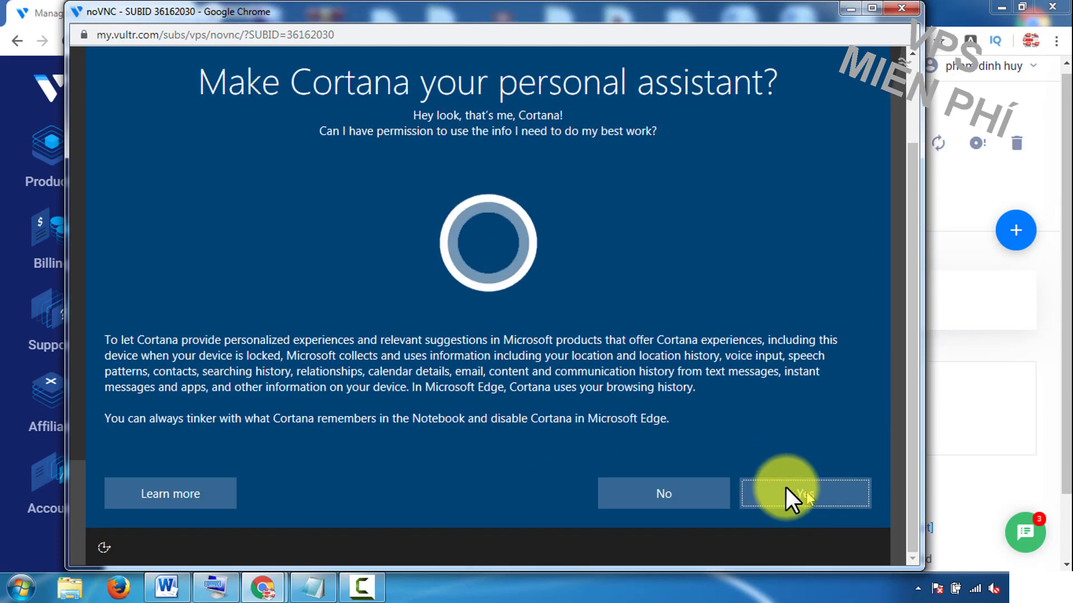
click(662, 493)
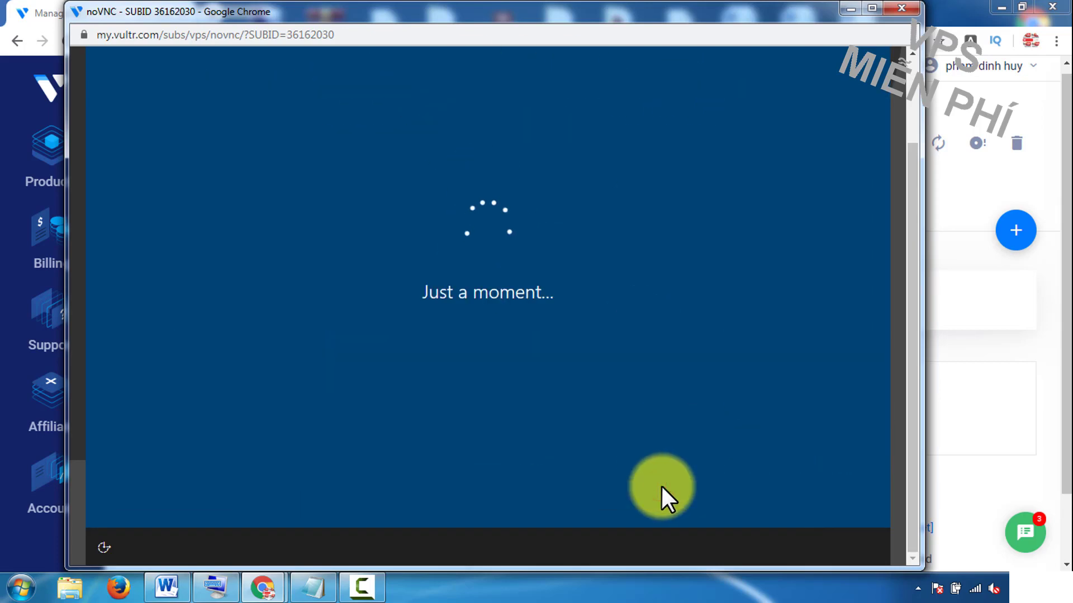
Step: Accept Windows privacy settings, maximize the noVNC console and close Edge's welcome window
click(793, 489)
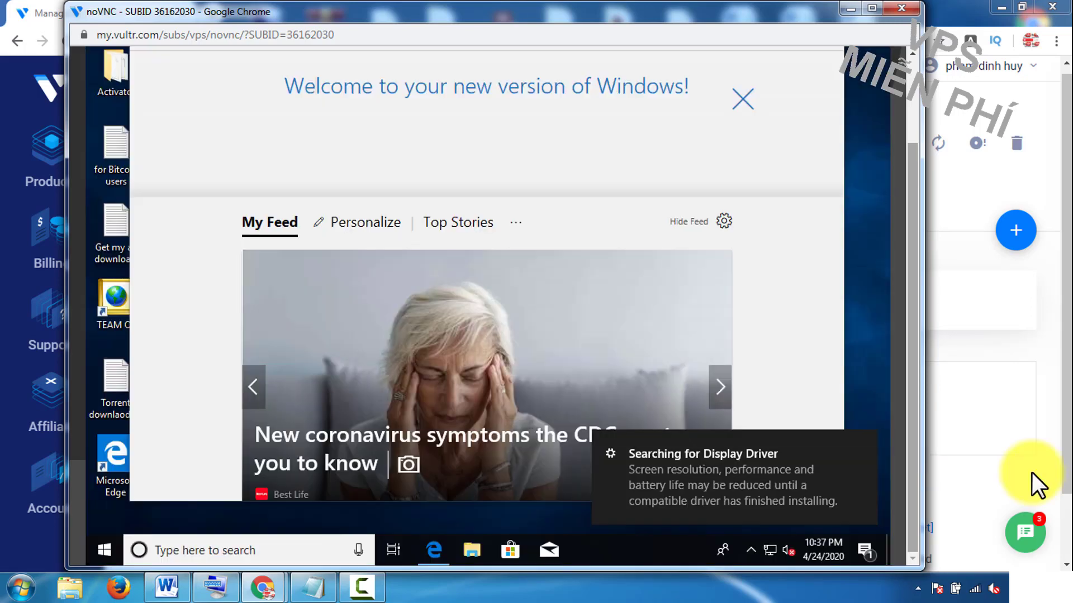
click(872, 8)
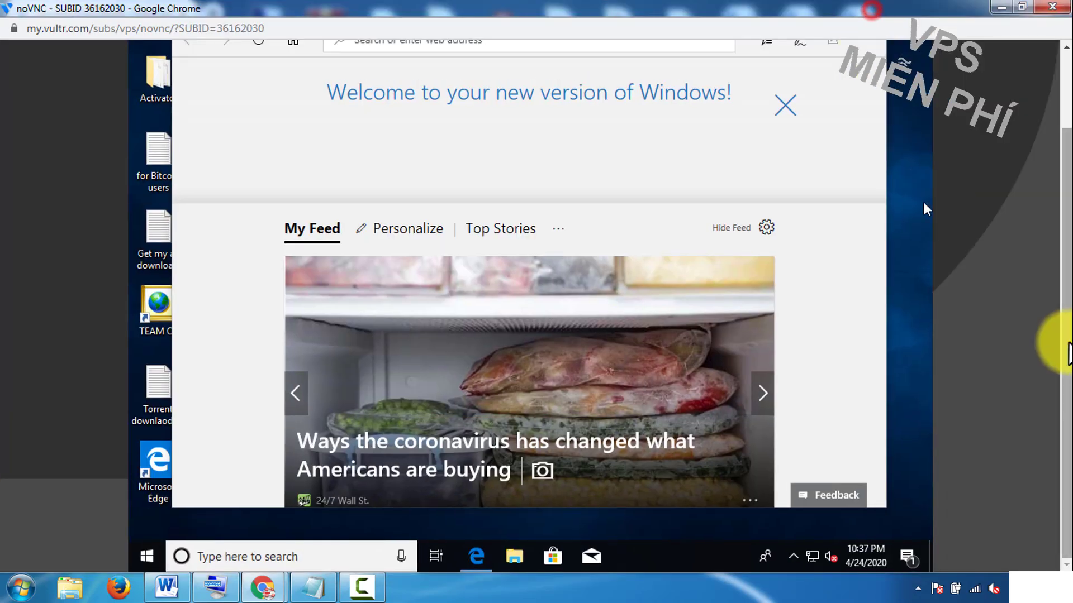
click(869, 100)
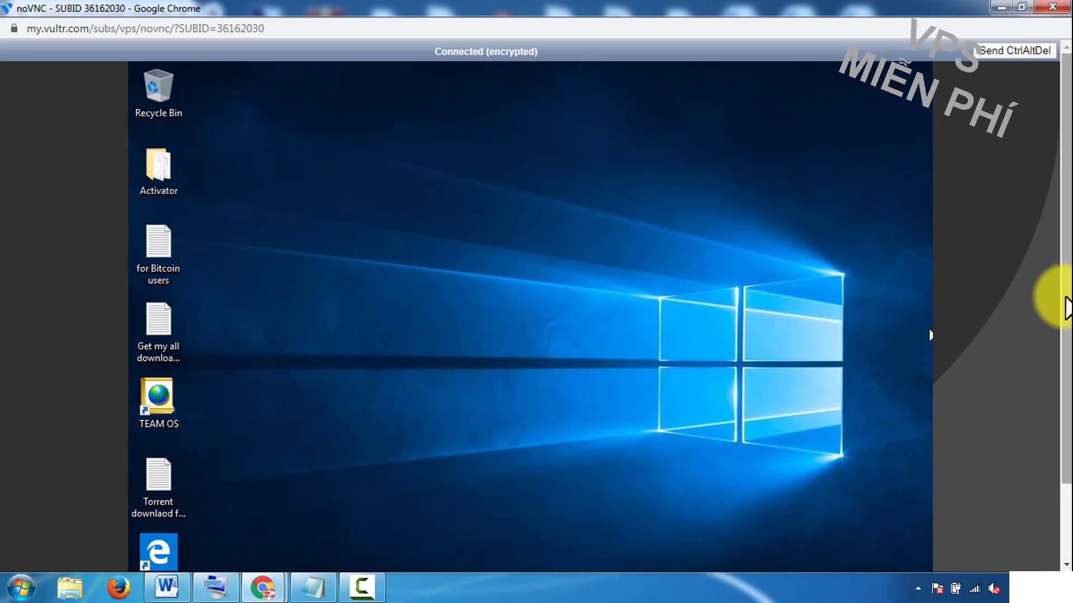
Step: Make the console fill the screen, showing the remote taskbar, and open File Explorer on the VPS
scroll(1012, 477, down, 2)
drag(1039, 8, 938, 124)
click(904, 121)
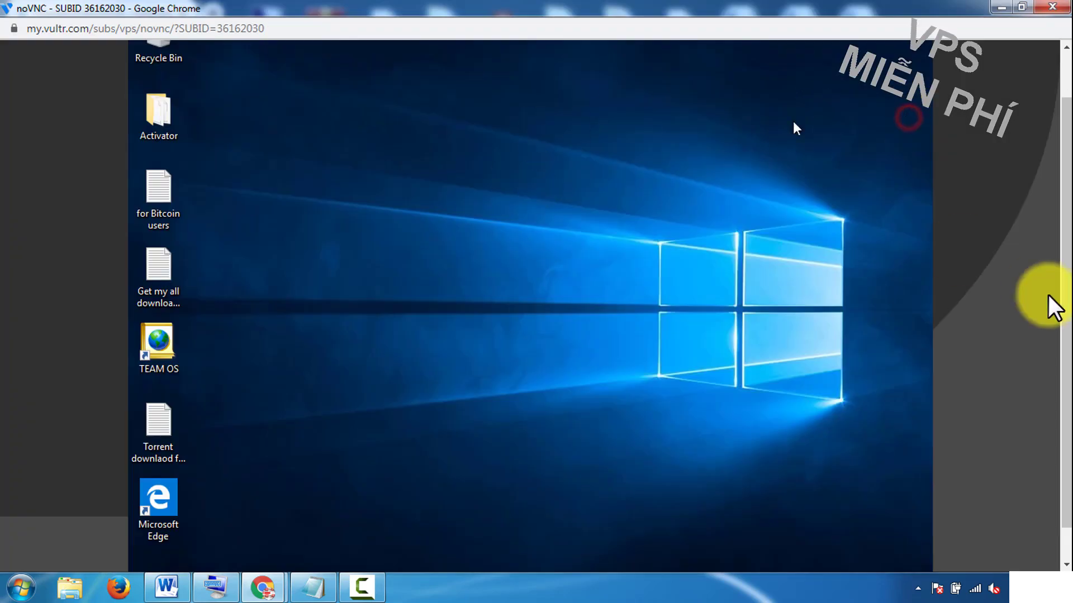
scroll(1059, 245, up, 1)
scroll(1054, 307, down, 2)
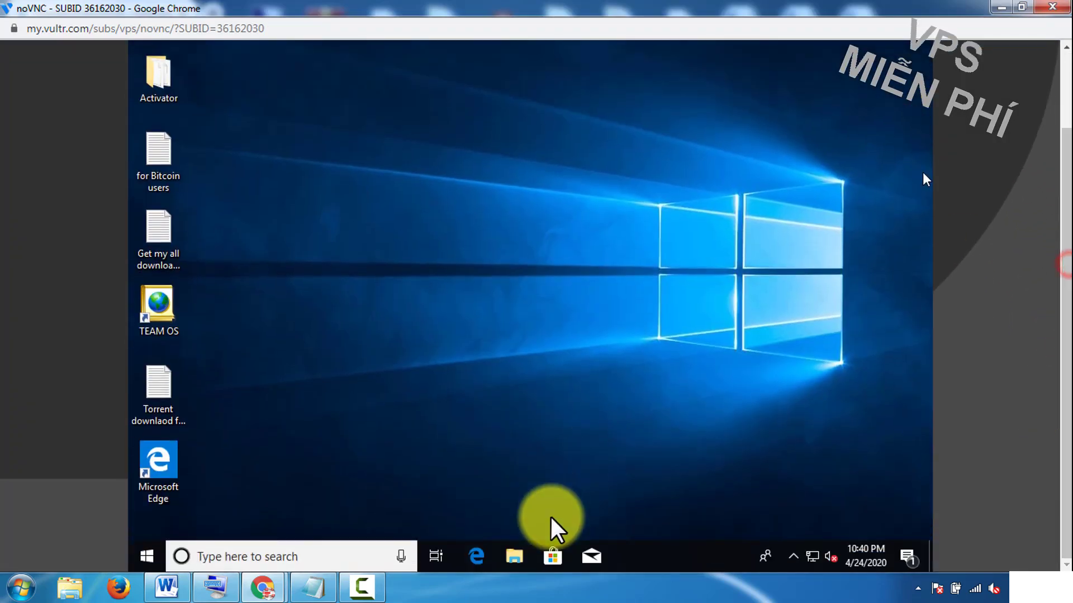
click(516, 556)
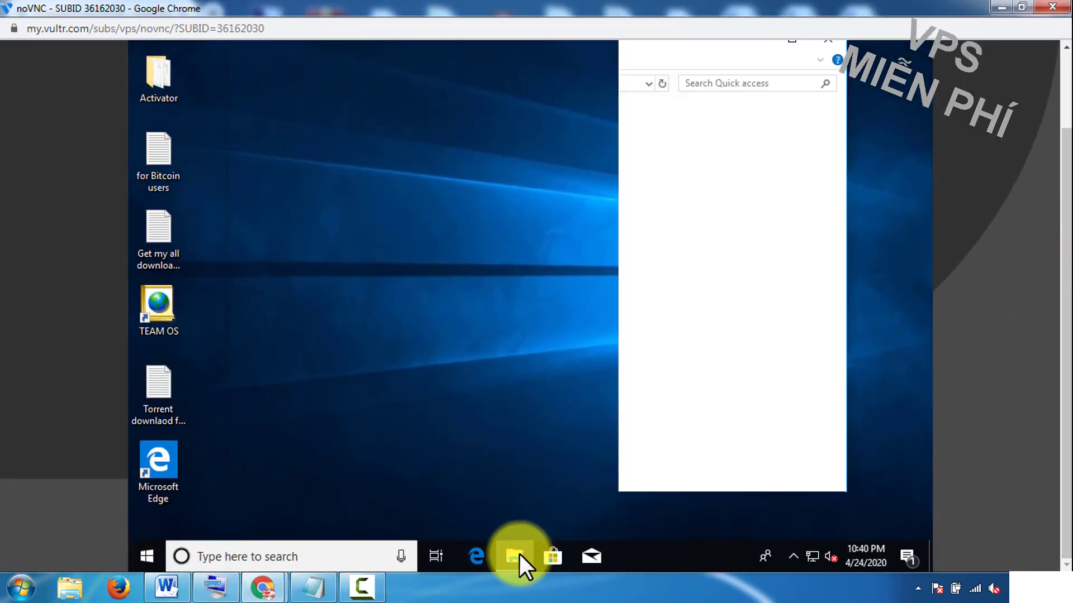
Step: Enable 'Allow remote connections to this computer' in This PC's System Properties Remote tab
right_click(270, 286)
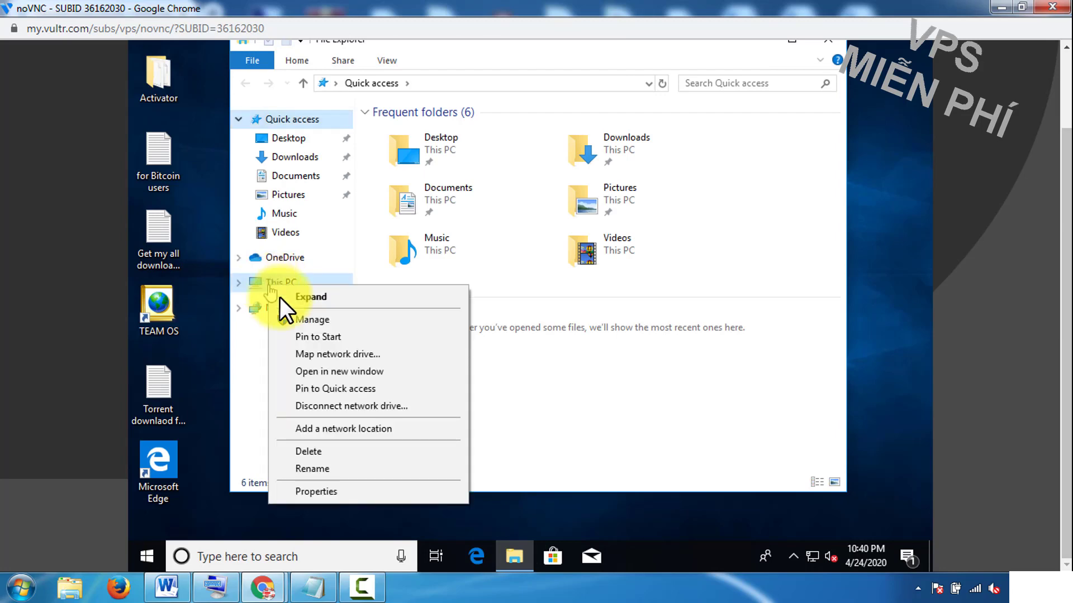
click(322, 489)
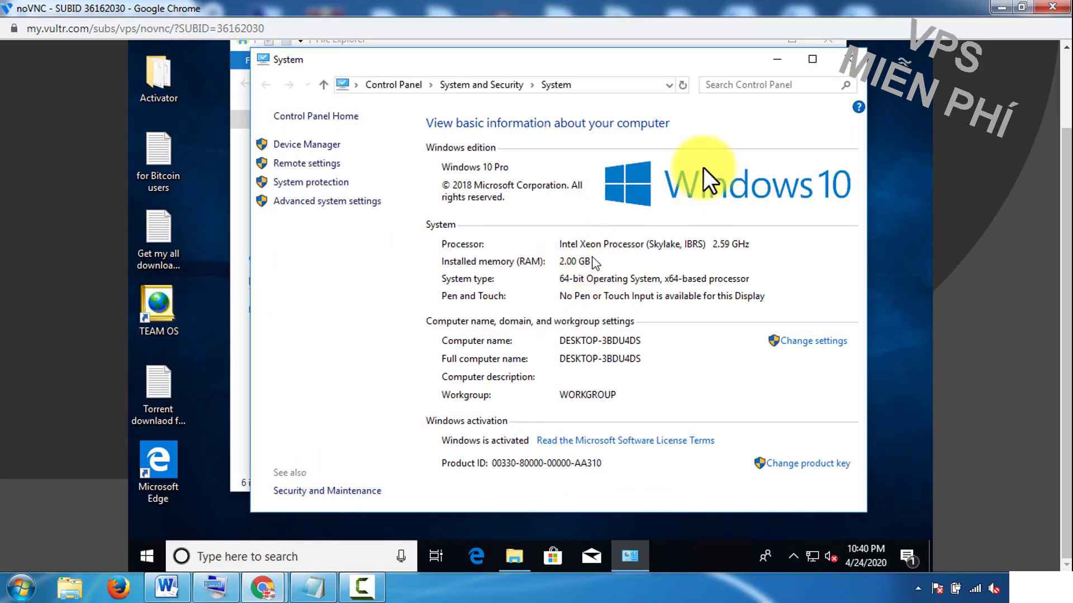
click(326, 201)
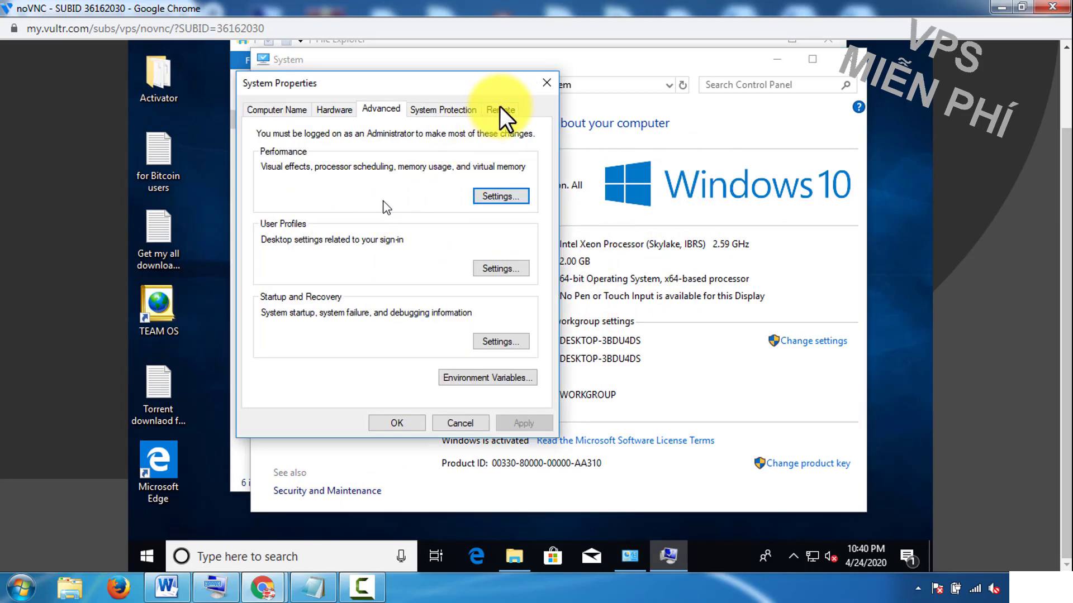
click(499, 109)
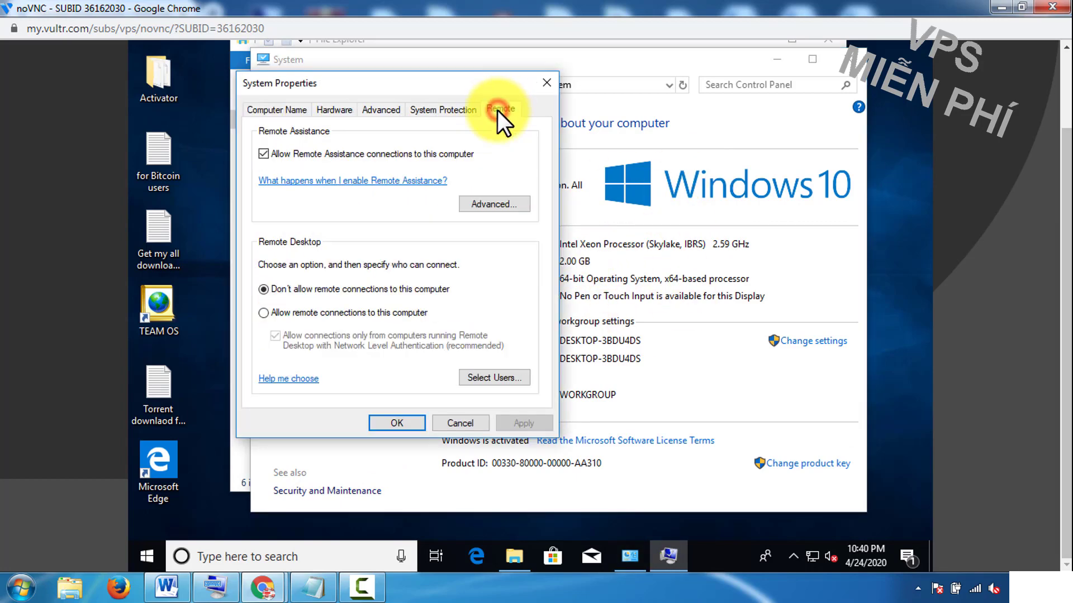
click(298, 311)
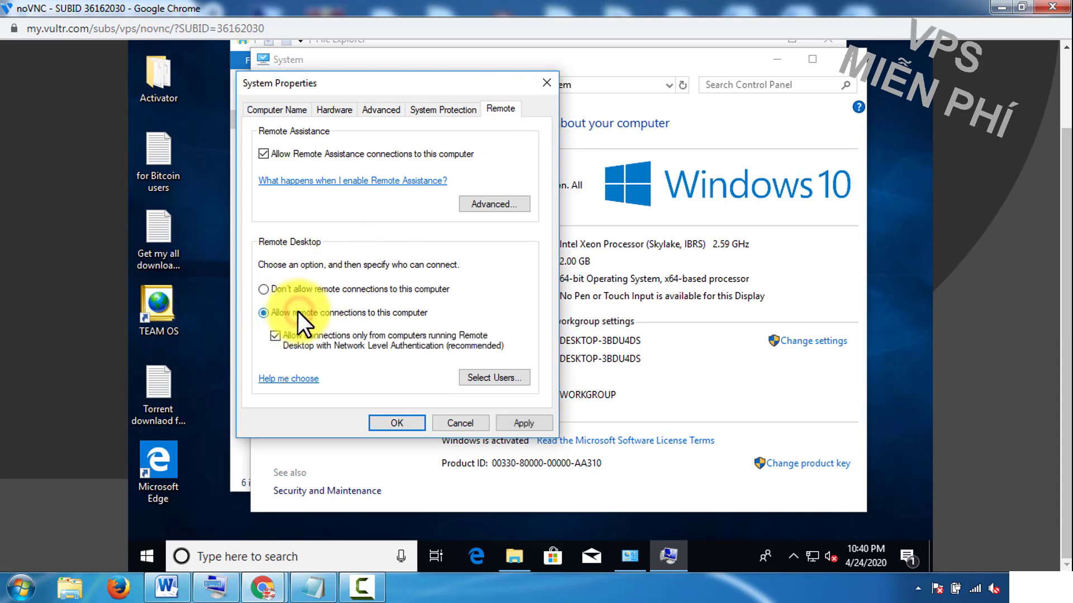
click(525, 424)
click(397, 424)
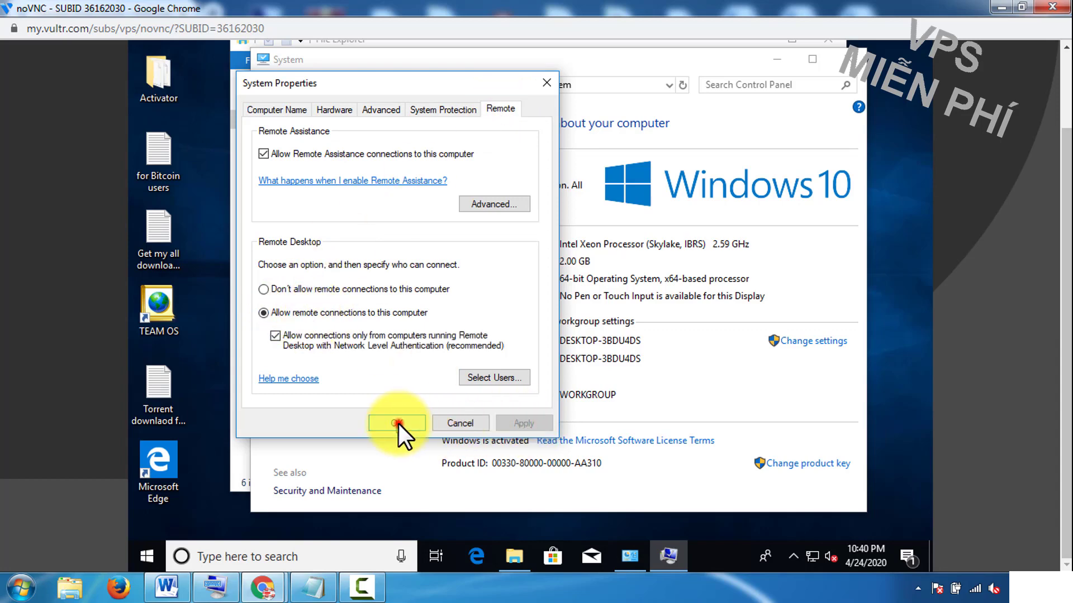
Step: Close the System and File Explorer windows and the noVNC console, then open the local Start menu
scroll(1016, 291, up, 2)
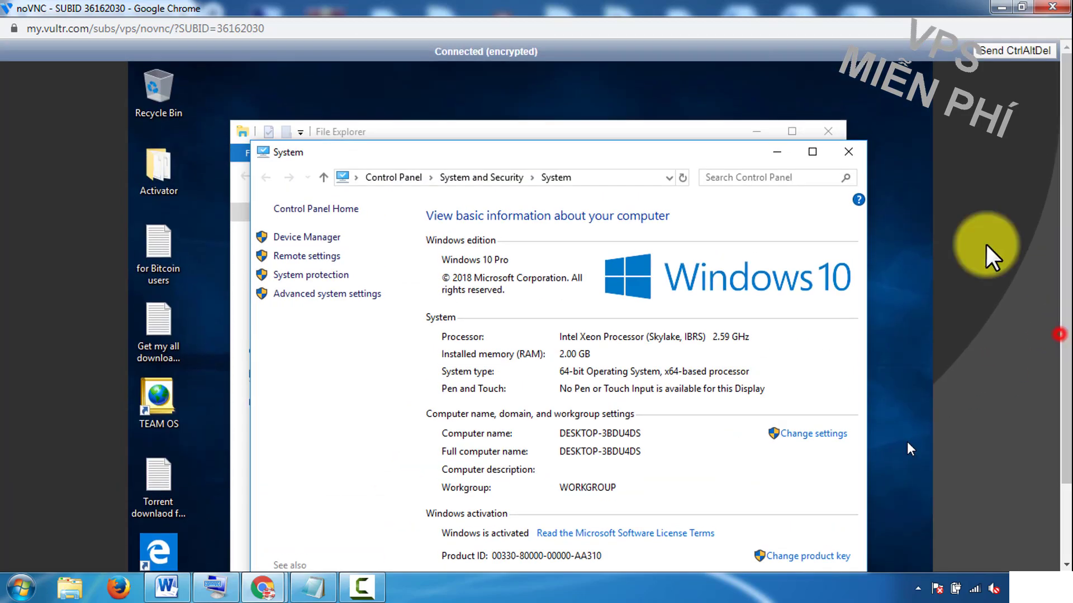
click(847, 153)
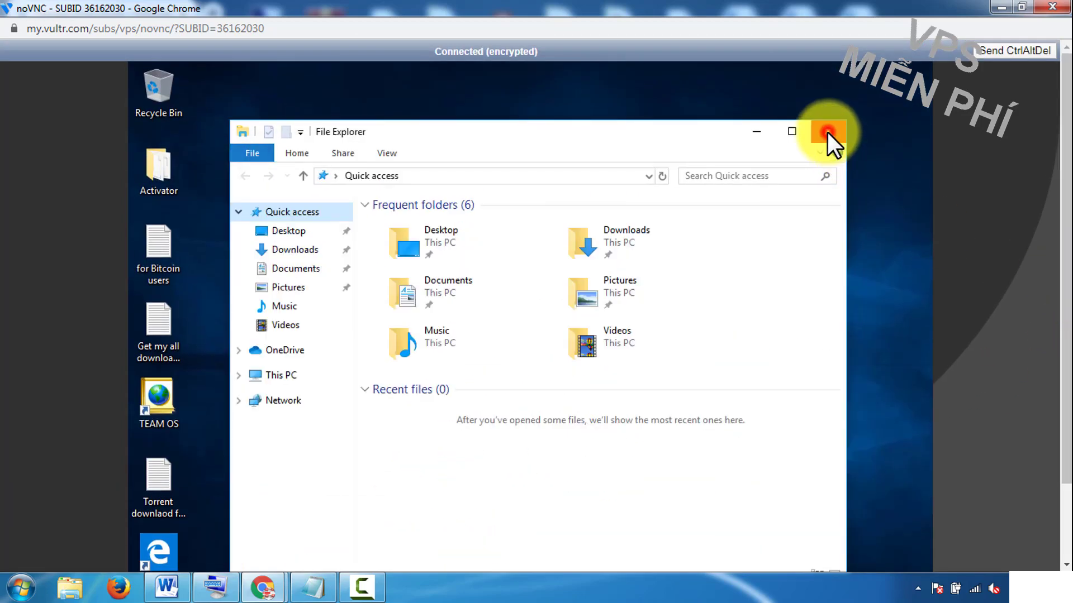
click(827, 132)
click(1021, 8)
click(938, 123)
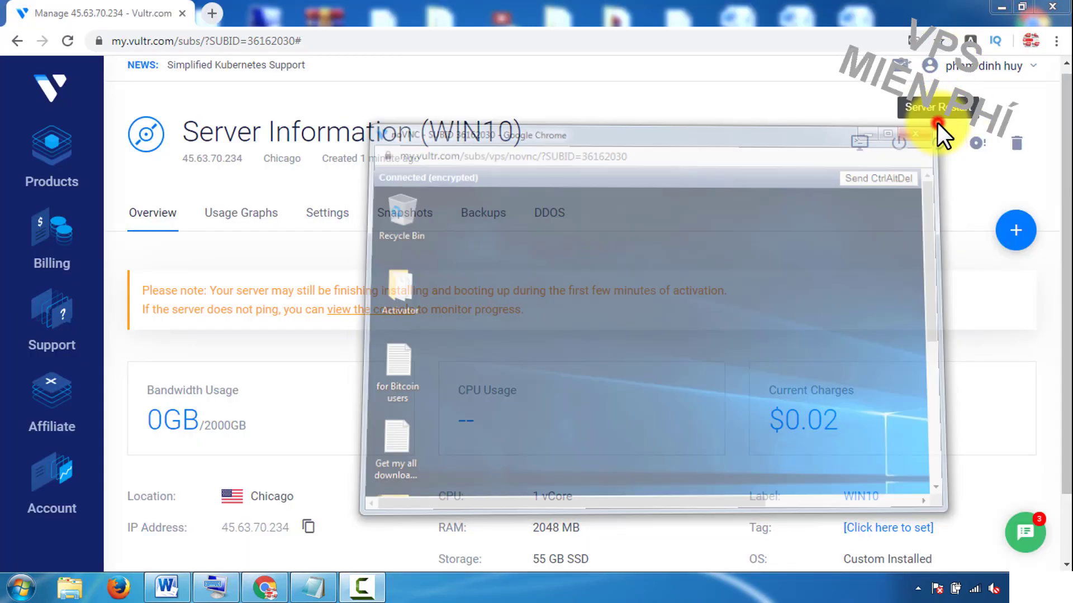
scroll(52, 567, down, 1)
click(22, 586)
Step: Launch Remote Desktop Connection and connect to the copied server IP 45.63.70.234
click(55, 455)
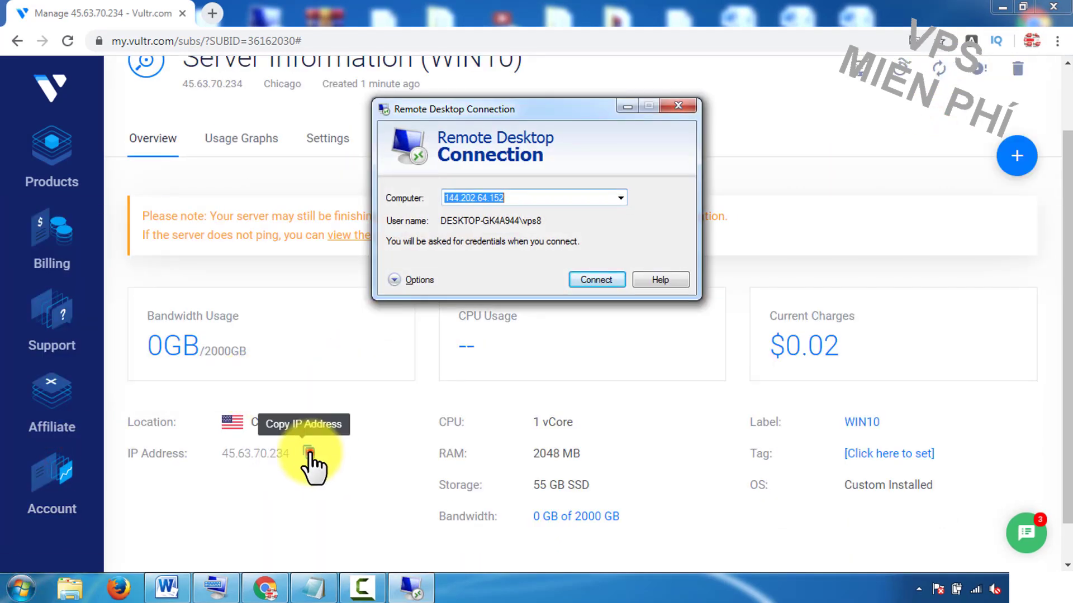
click(308, 453)
click(412, 587)
right_click(505, 212)
click(537, 261)
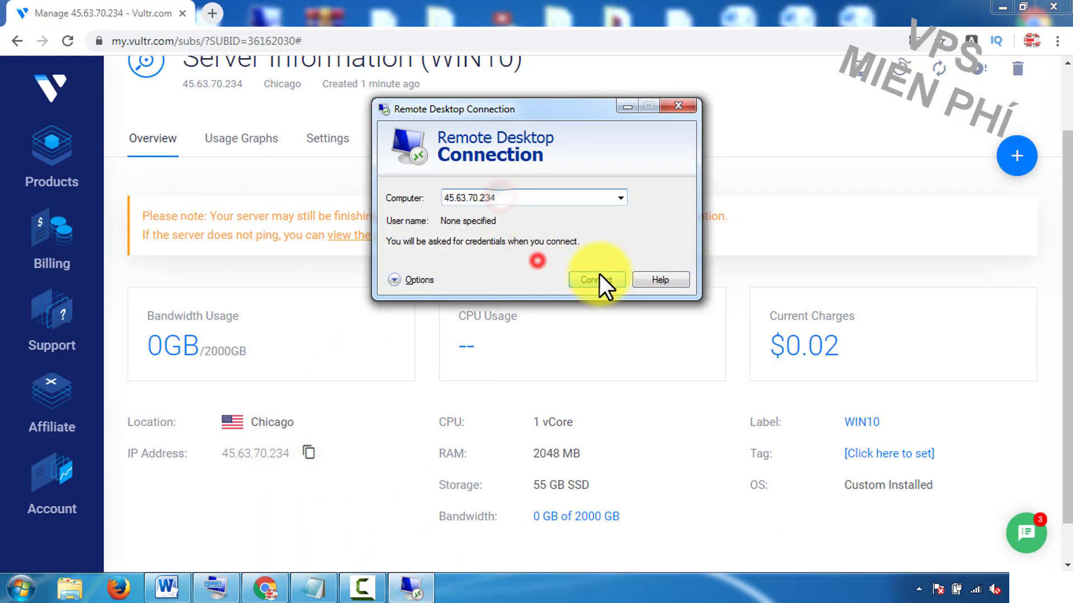
click(600, 279)
Step: Enter the VPS password and accept the untrusted certificate, never asking again
text(vps99)
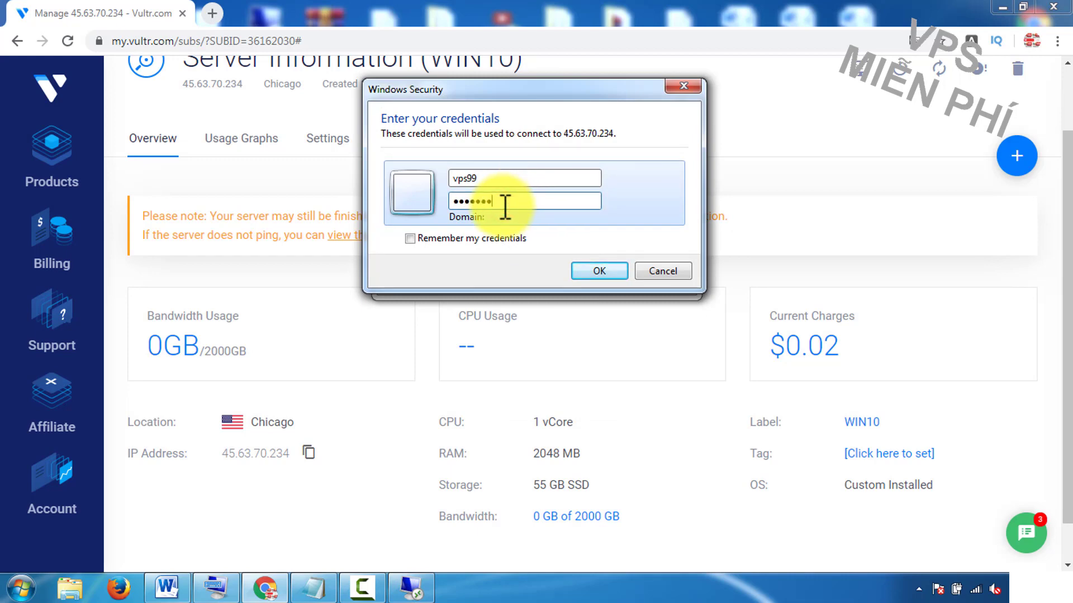
click(599, 270)
click(460, 304)
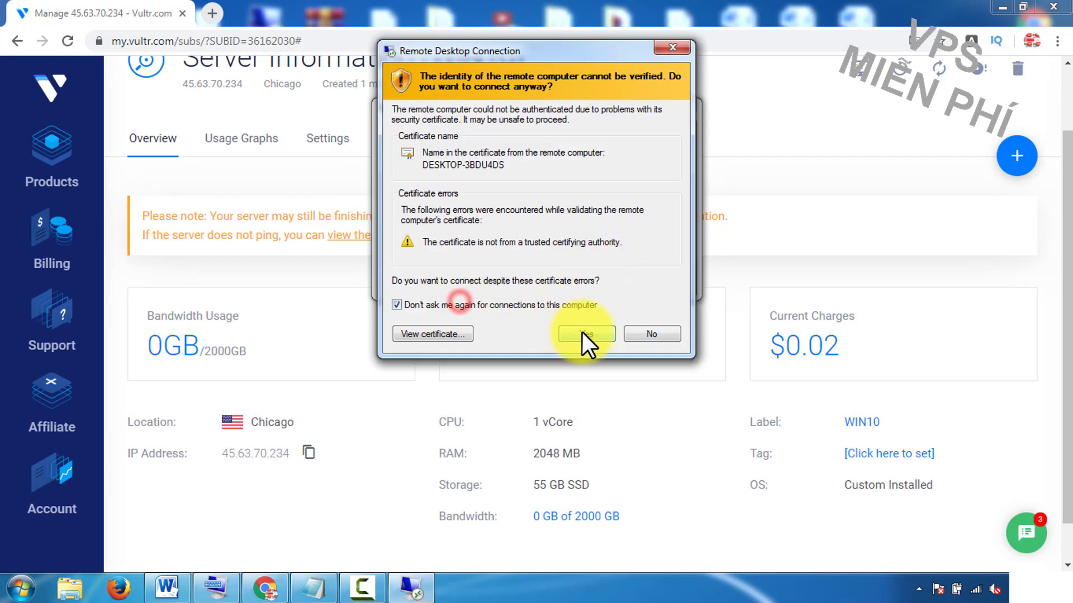
click(582, 333)
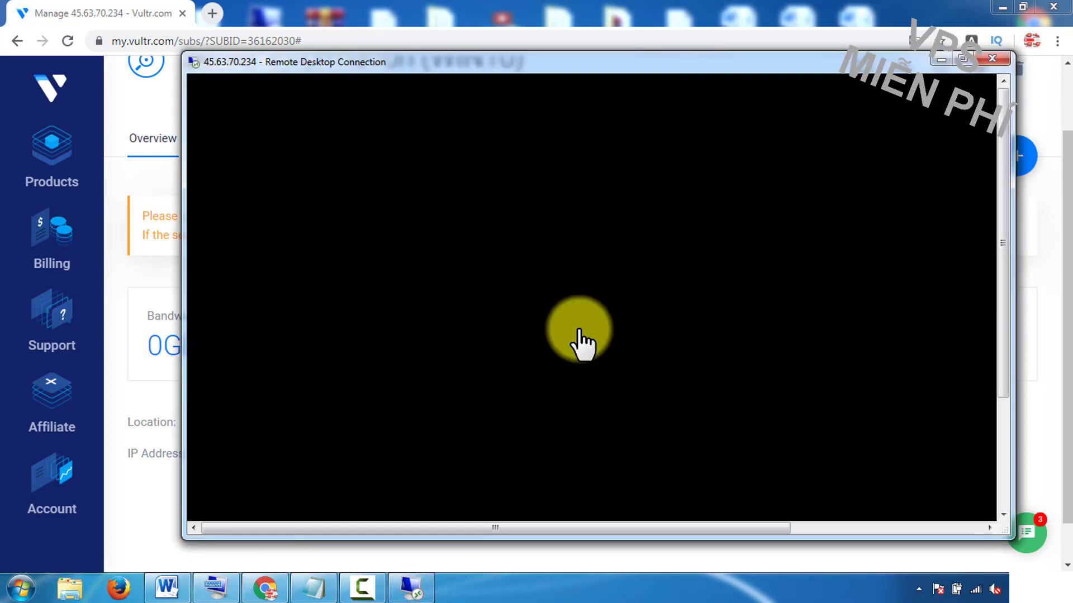
Step: Close File Explorer on the remote desktop and launch Microsoft Edge
scroll(1006, 285, down, 2)
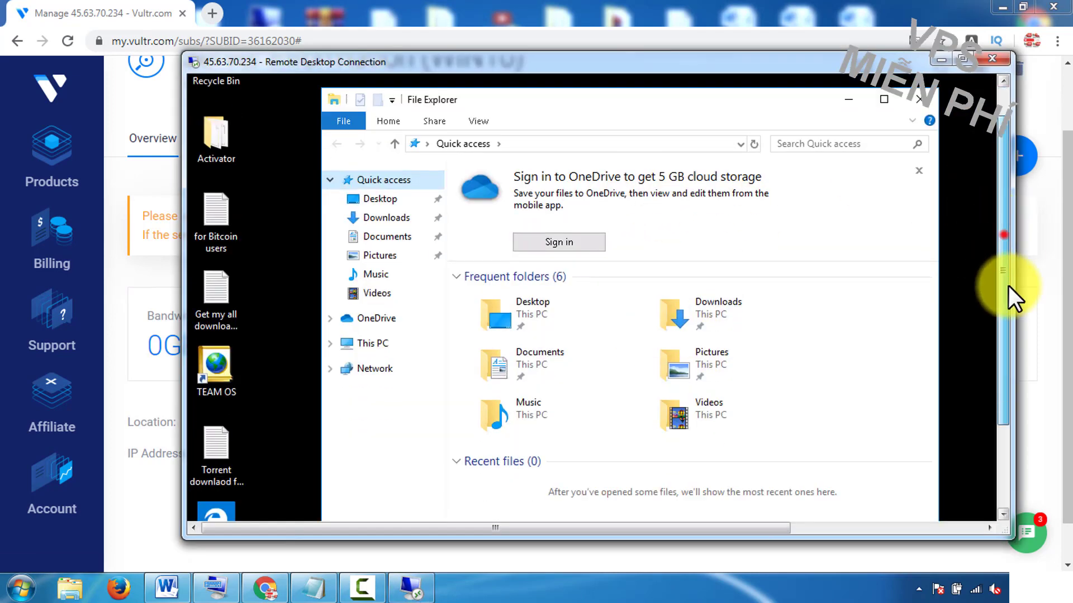
click(923, 94)
scroll(1004, 168, down, 4)
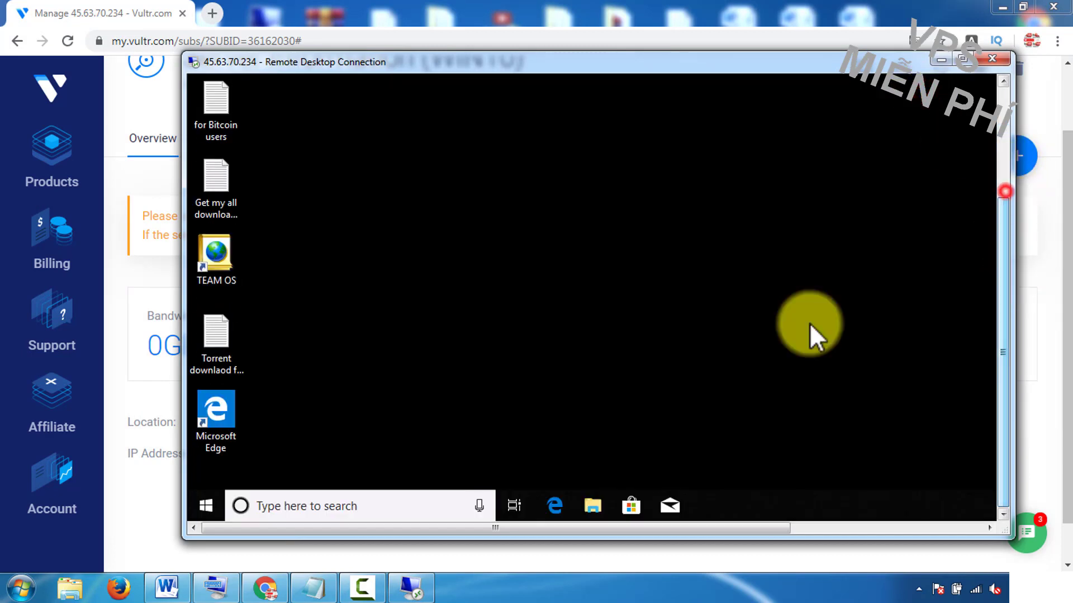
click(555, 505)
drag(1006, 304, 1007, 235)
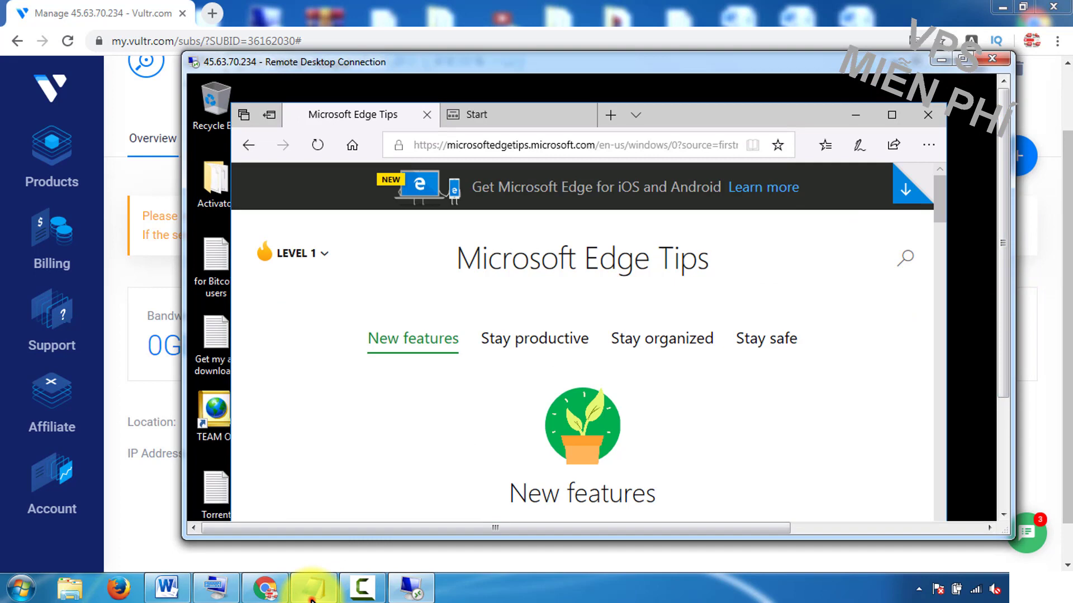
Step: Copy the Brave download link from the notes file
click(312, 592)
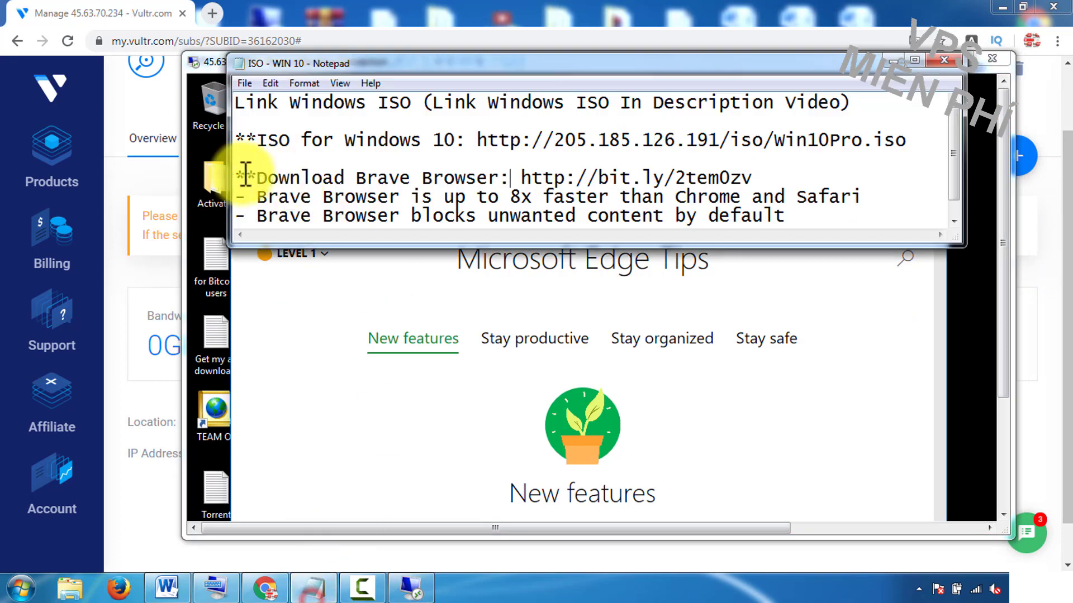
drag(239, 177, 509, 177)
drag(257, 196, 821, 220)
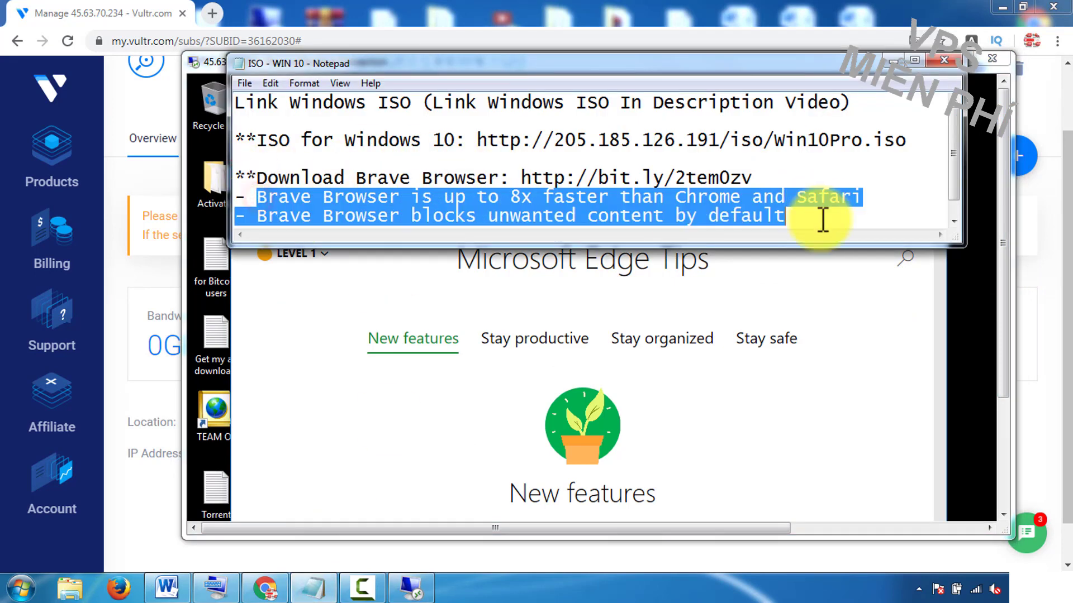
drag(522, 177, 751, 178)
right_click(743, 177)
click(792, 226)
Step: Paste and go to the Brave link in Edge's address bar, then make the remote desktop full screen
click(894, 59)
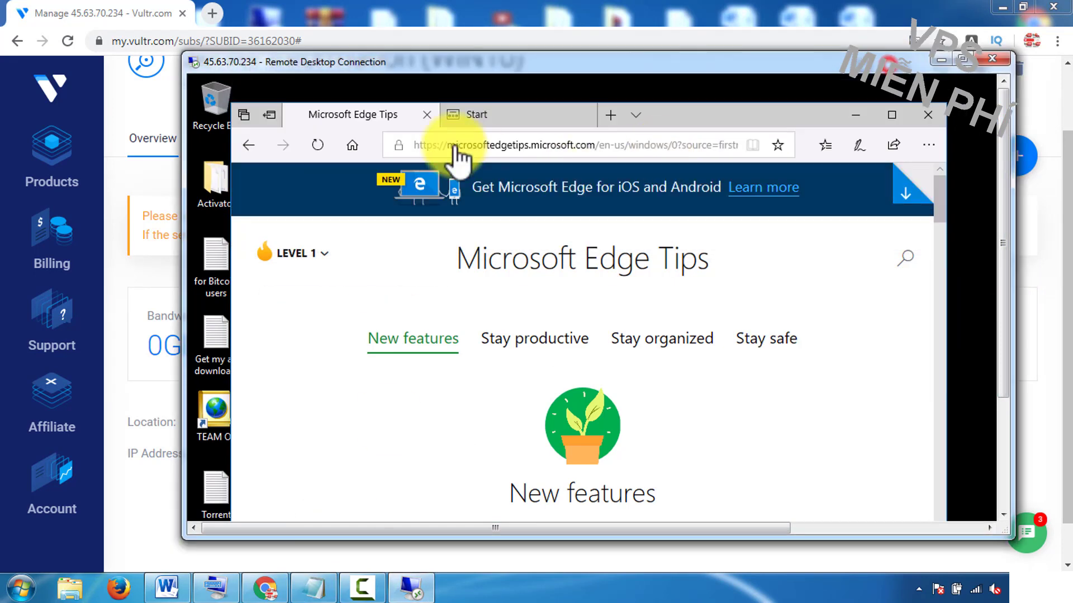
click(455, 147)
right_click(454, 147)
click(452, 241)
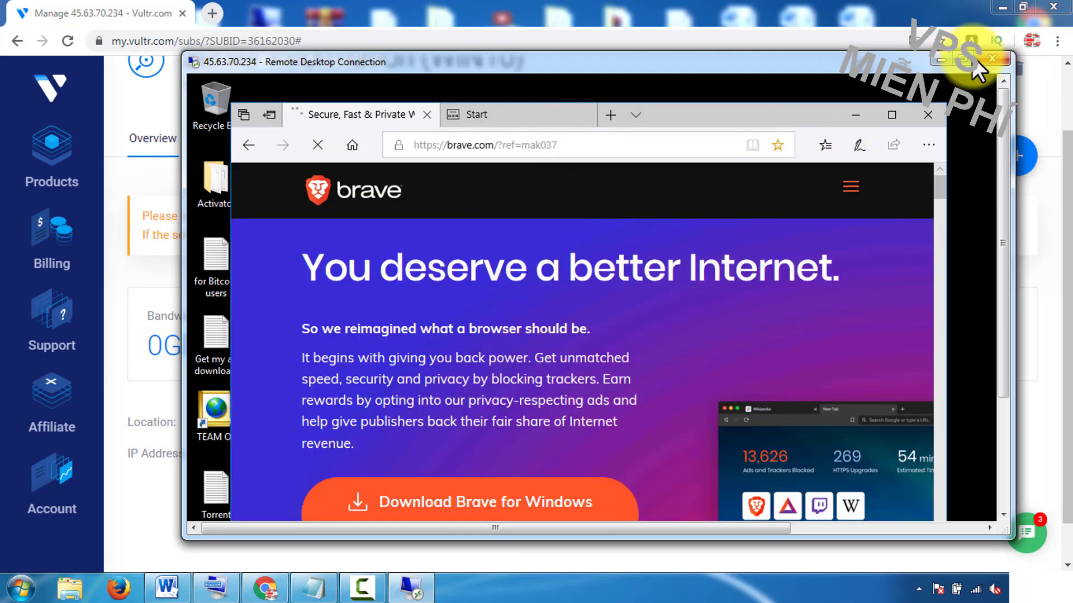
click(962, 59)
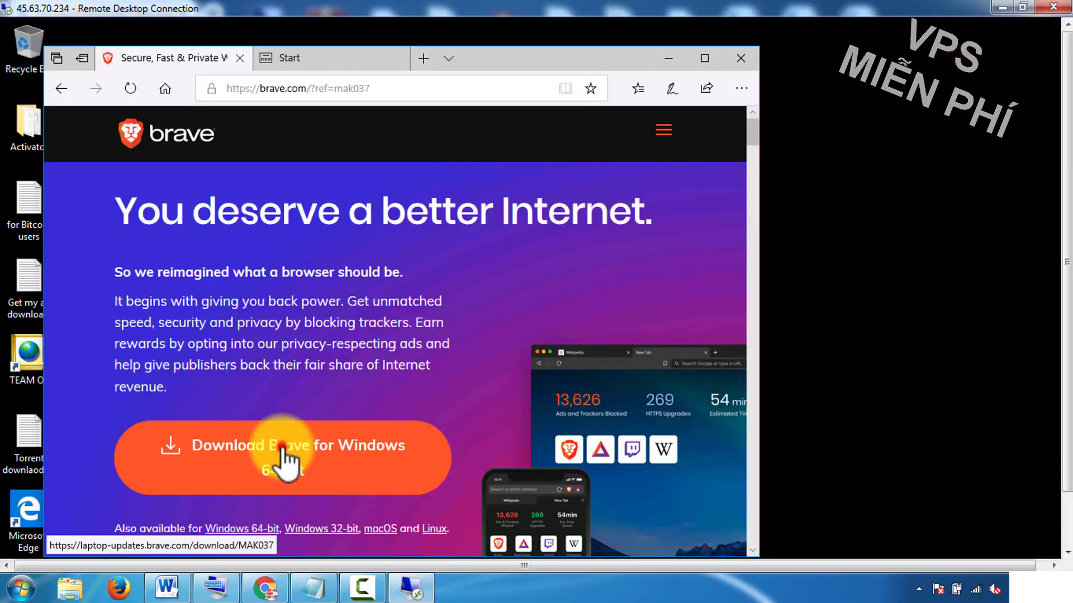
Step: Download the Brave Windows 64-bit installer and run it with administrator permission
click(285, 450)
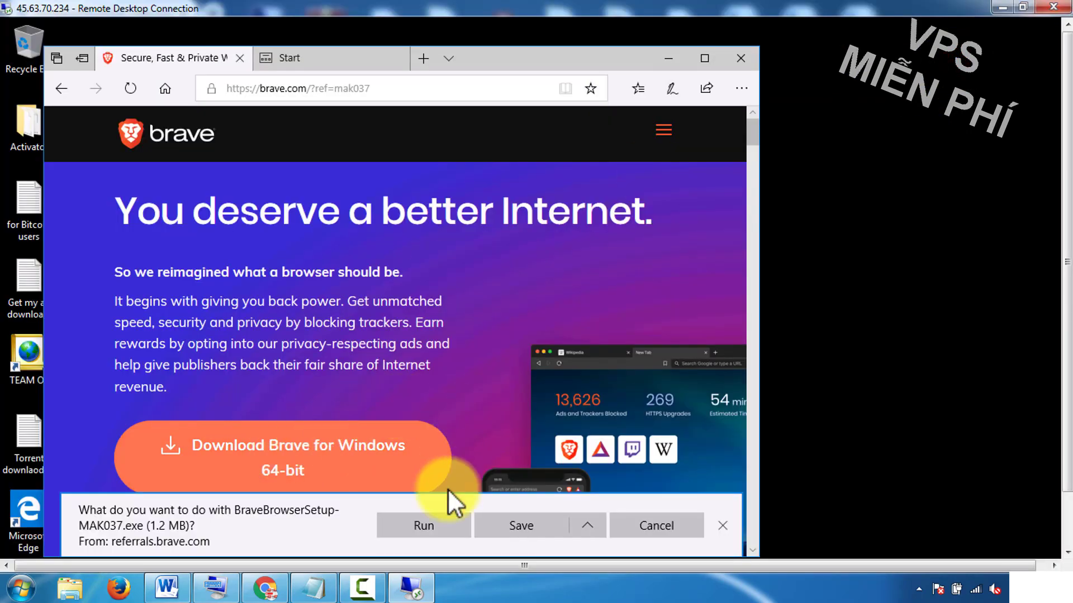
click(517, 526)
drag(1065, 317, 1053, 372)
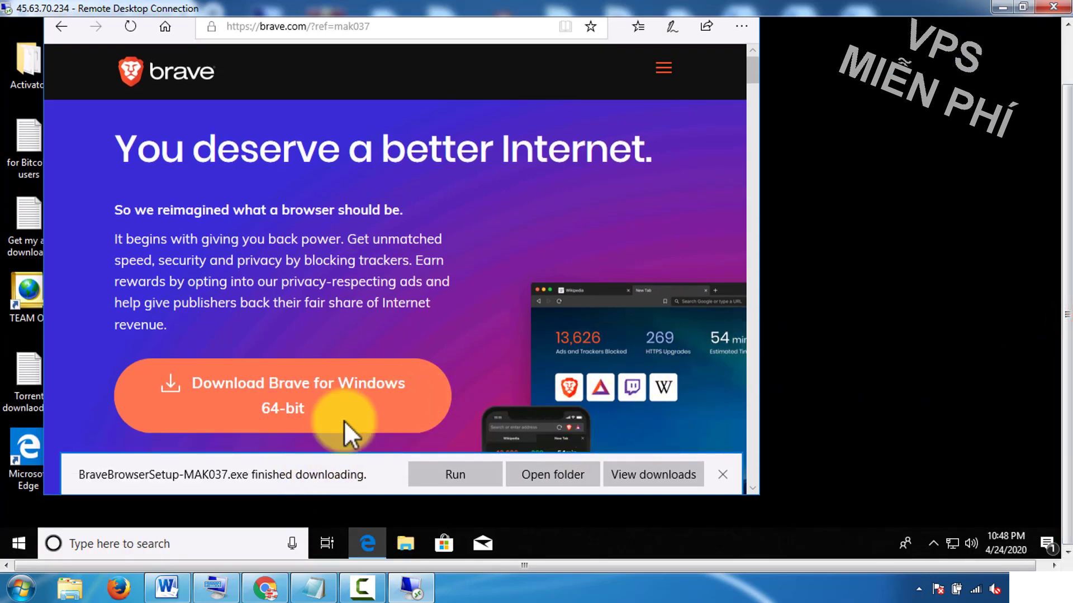
click(454, 474)
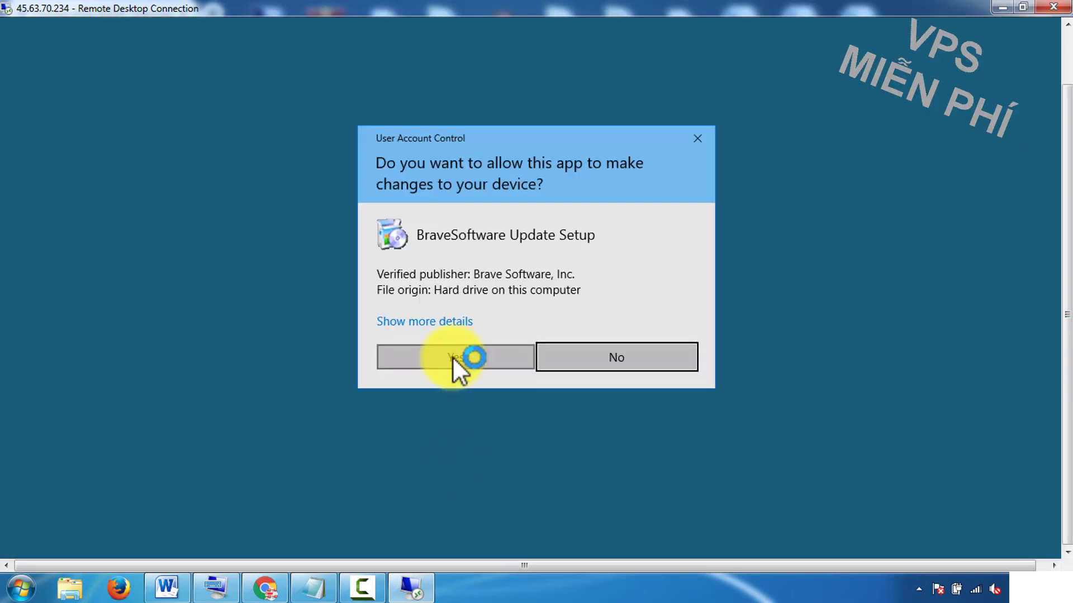
click(454, 357)
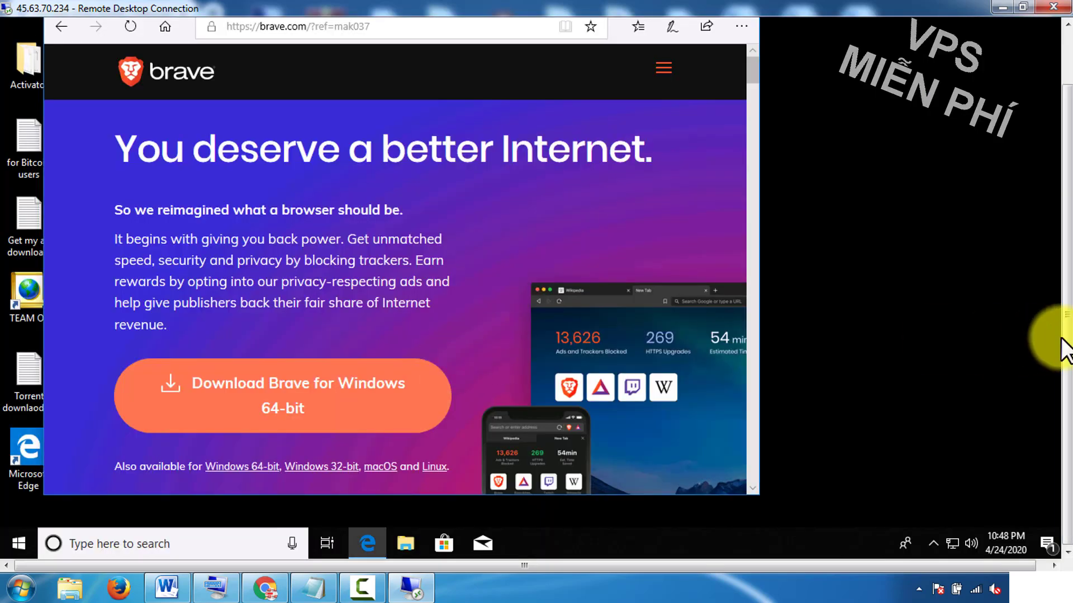
Step: Close all Edge tabs so Brave finishes installing, then close the completed installer
drag(1065, 342, 767, 86)
click(745, 57)
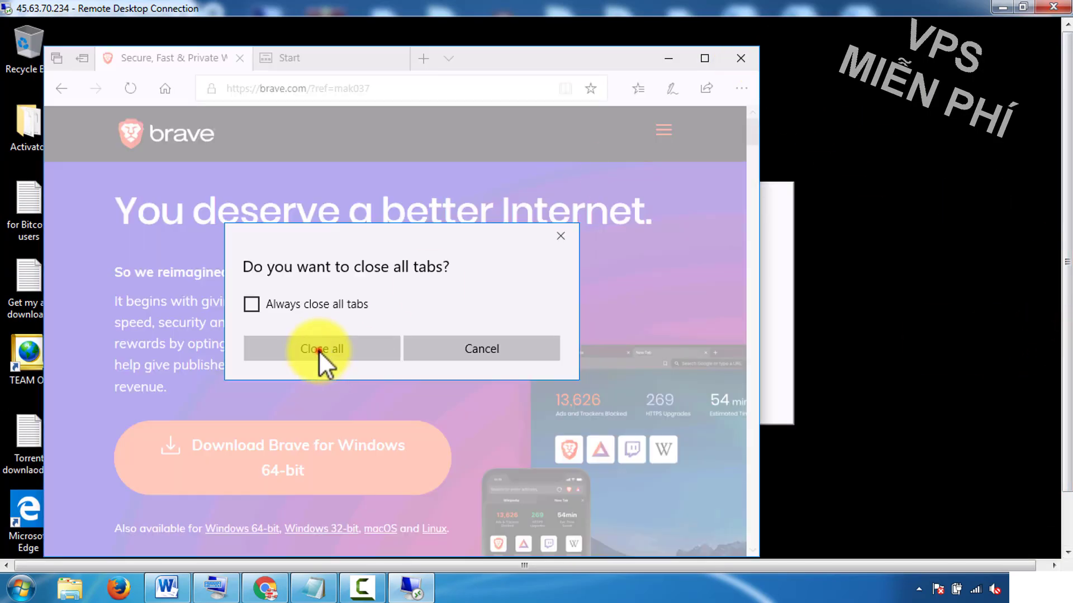
click(318, 351)
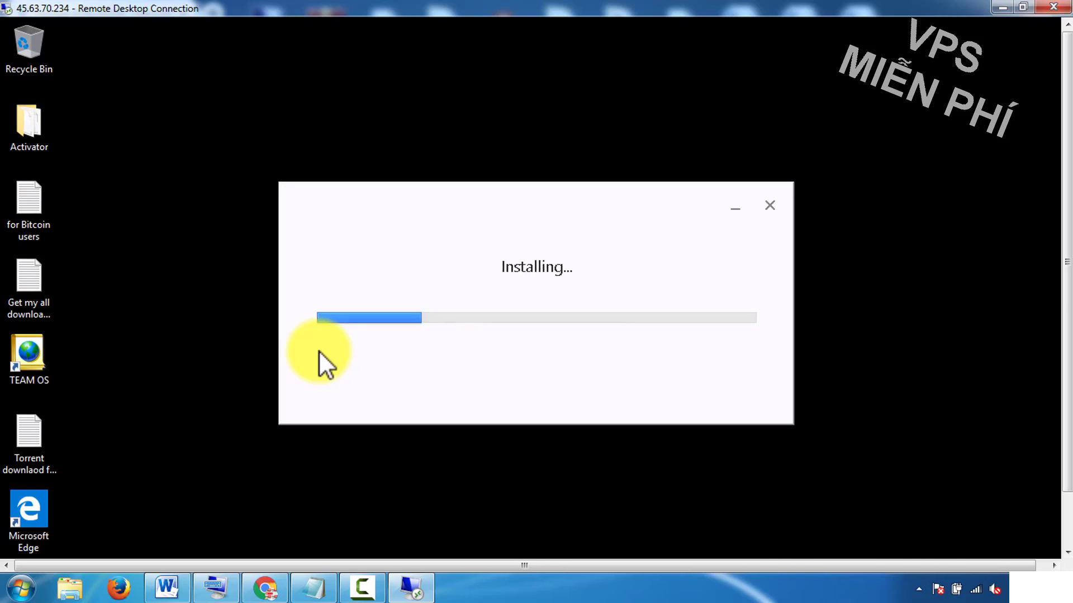
click(748, 396)
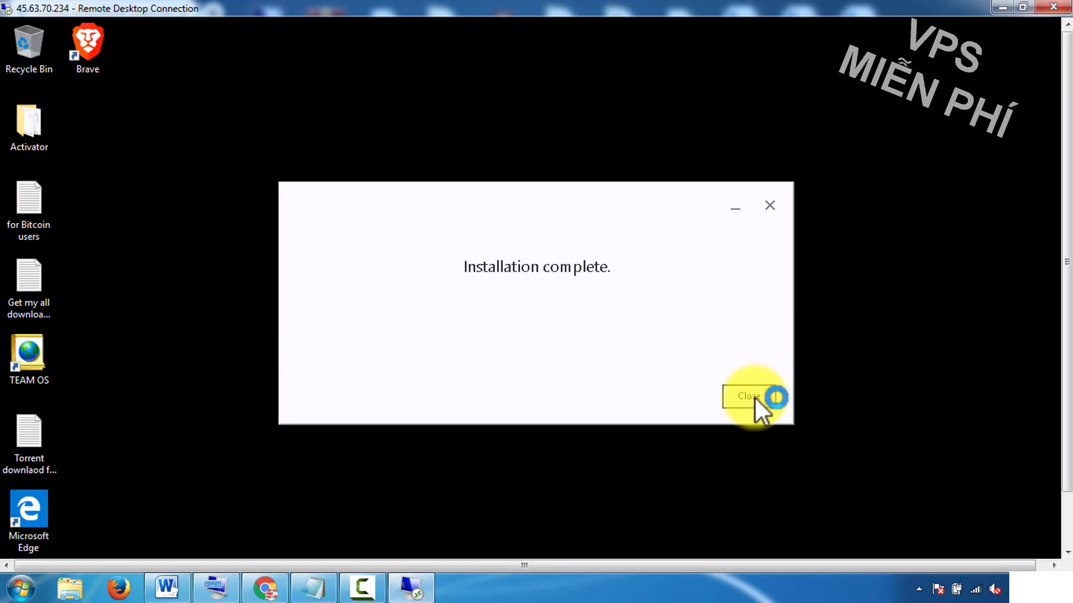
Step: Maximize Brave and go to youtube.com
click(773, 36)
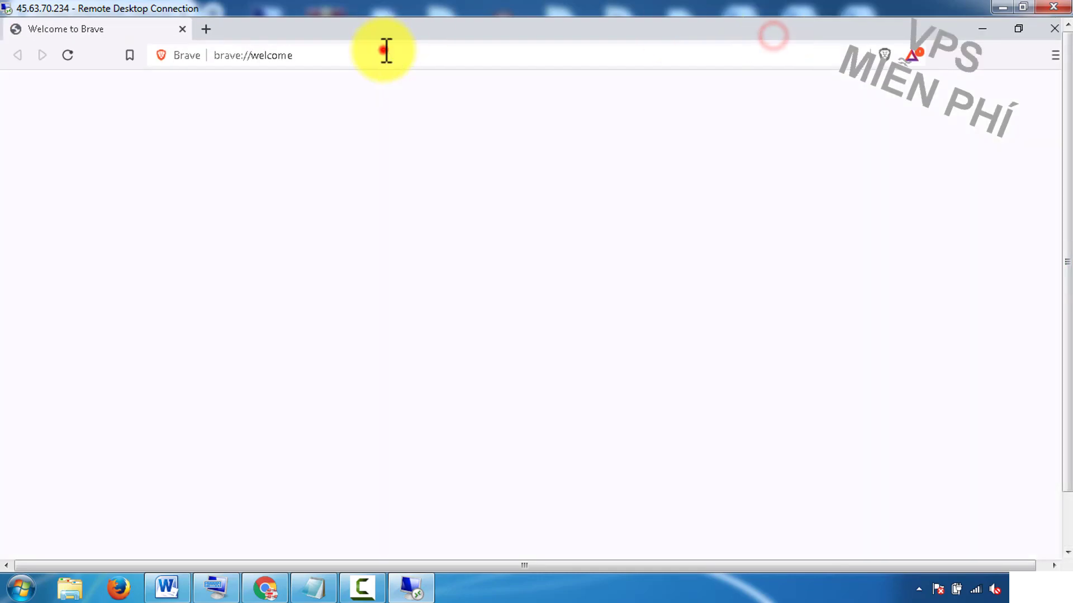
click(383, 50)
text(you)
click(251, 113)
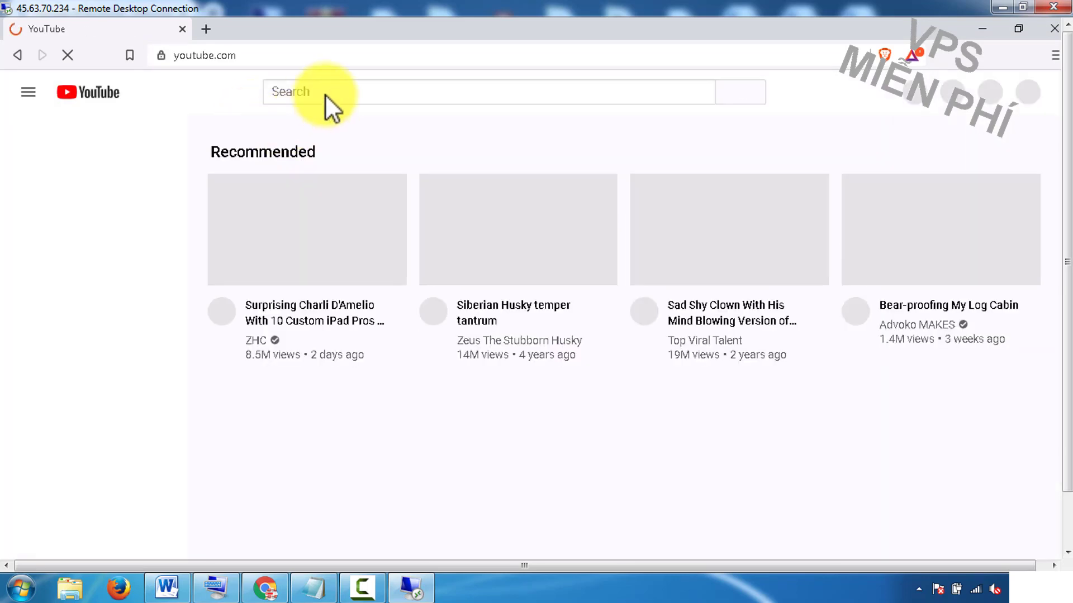
Step: Search YouTube for 'free vps' and filter the results to Today
click(325, 94)
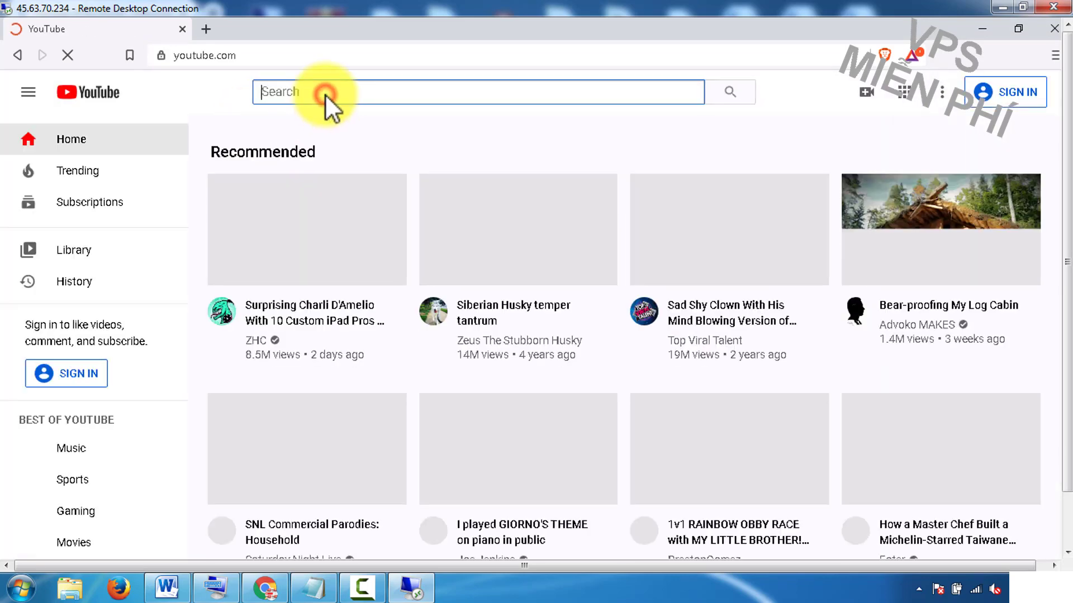
text(free vps)
key(Return)
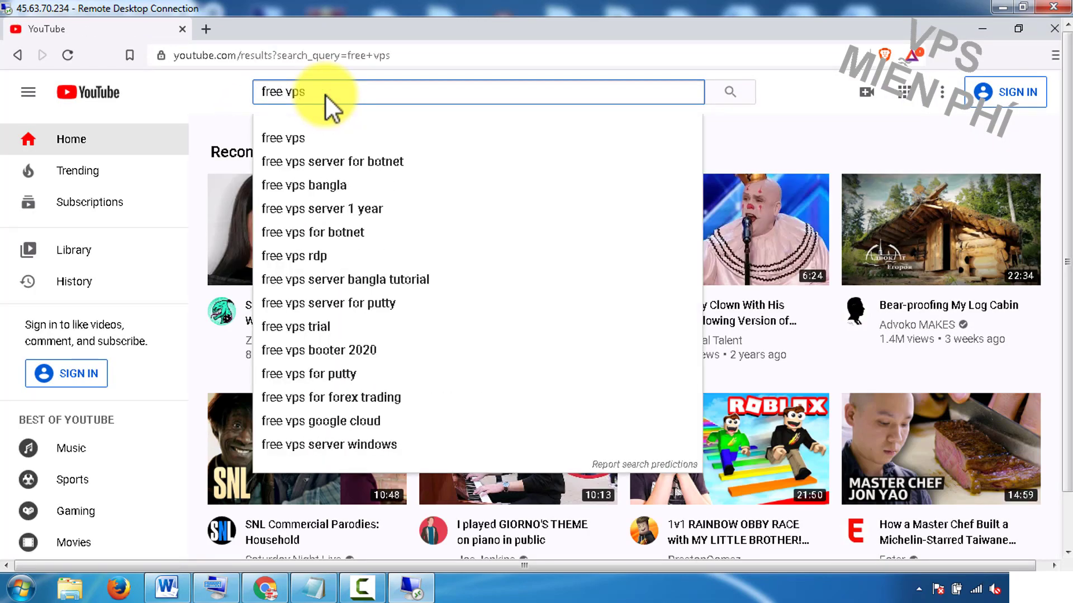
click(219, 141)
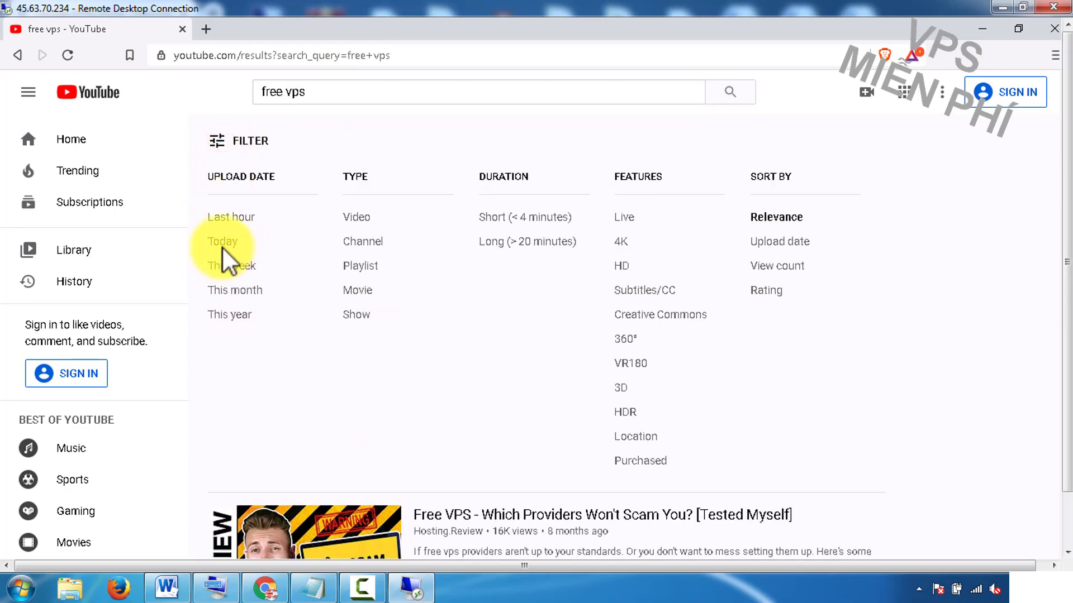
scroll(223, 249, down, 6)
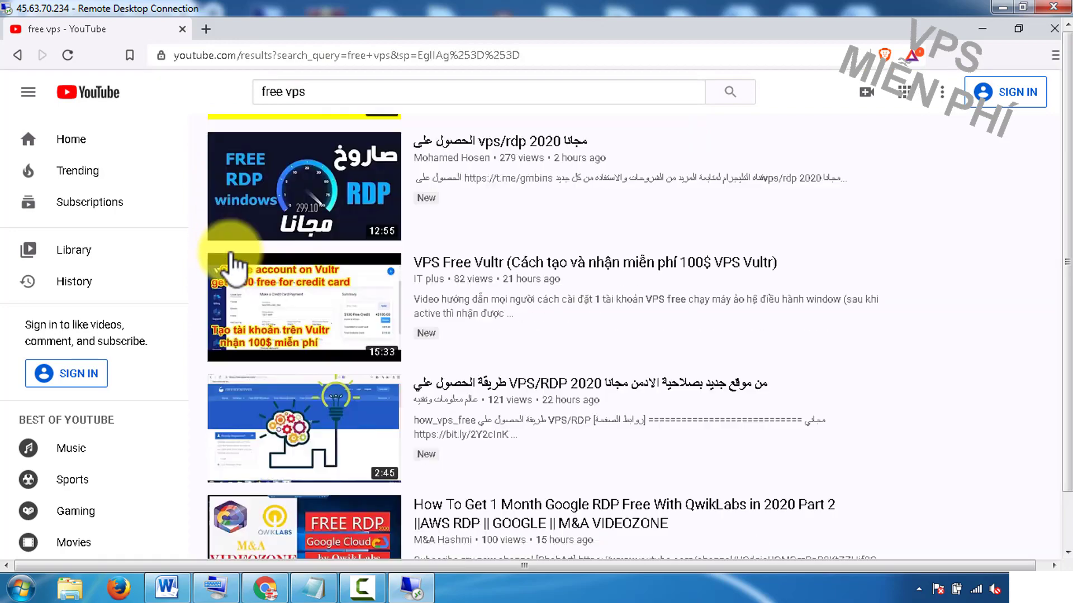
scroll(246, 260, down, 7)
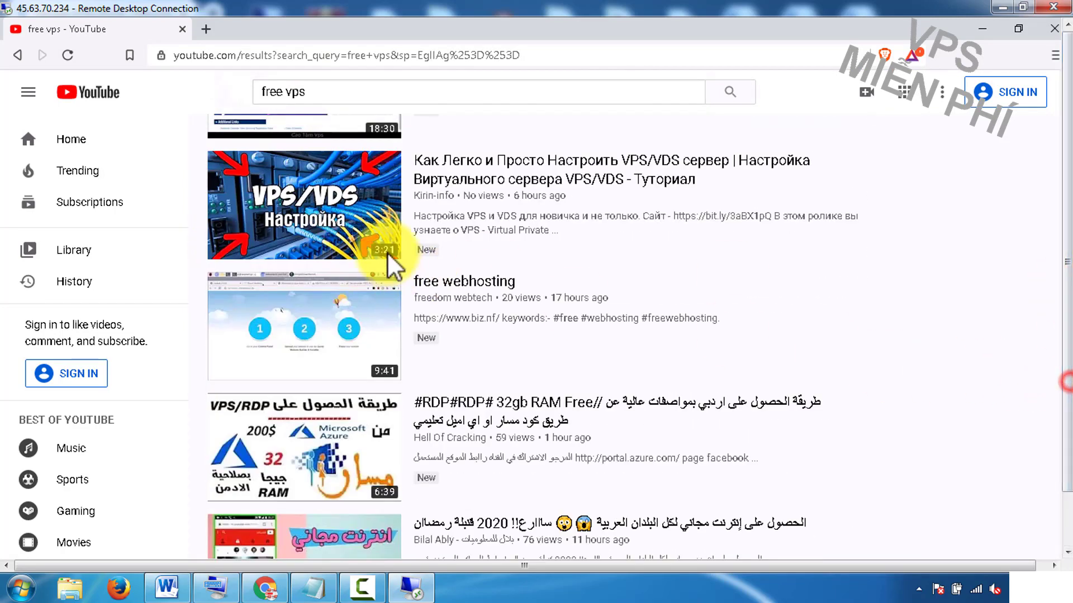
scroll(387, 253, up, 7)
Step: Search YouTube for 'auto like4like', then for 'auto addmefast'
triple_click(297, 92)
text(auto l)
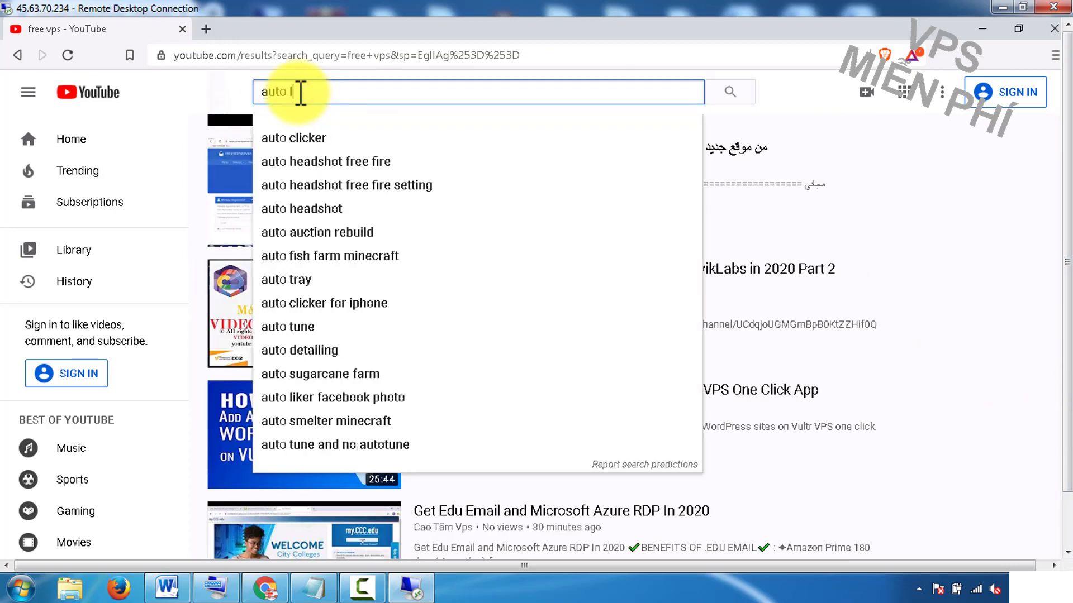
text(ike4like)
key(Return)
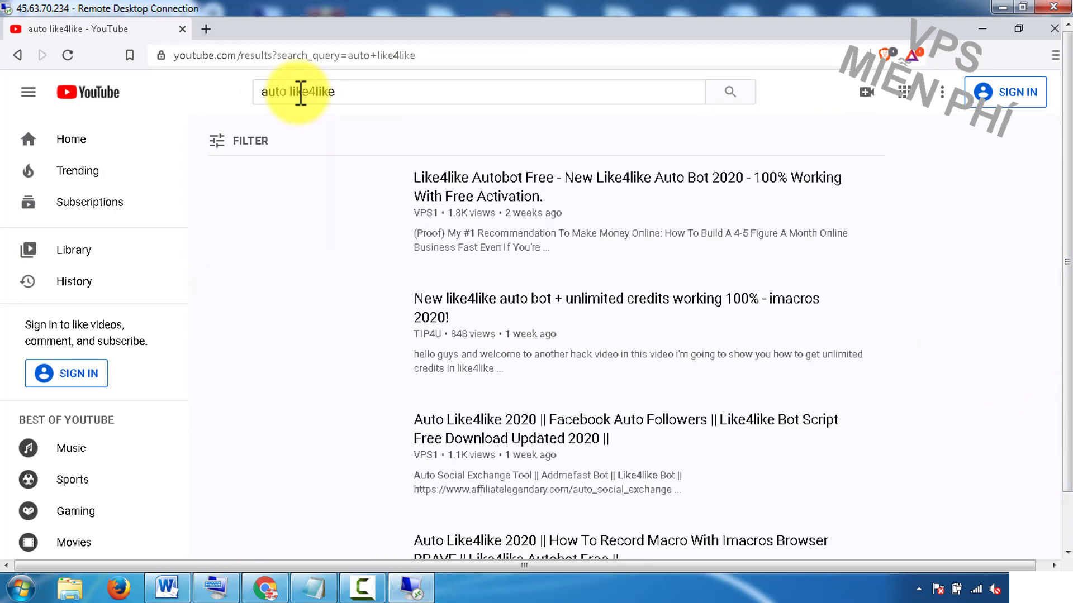
double_click(307, 91)
text(addmefasssssss)
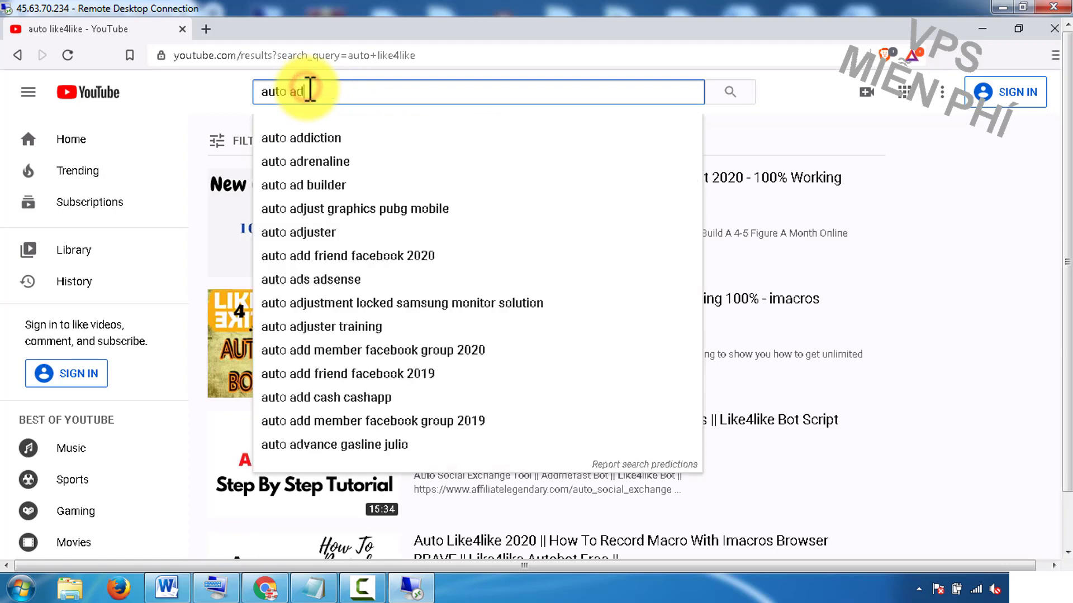
key(BackSpace)
key(BackSpace)
key(BackSpace)
key(BackSpace)
key(BackSpace)
key(BackSpace)
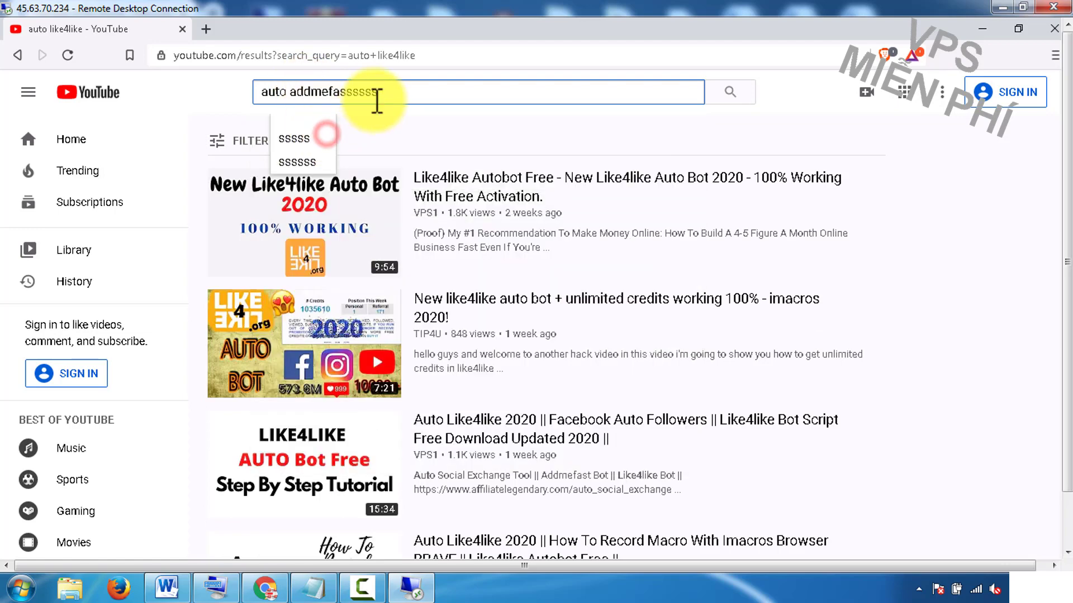
text(t)
click(326, 136)
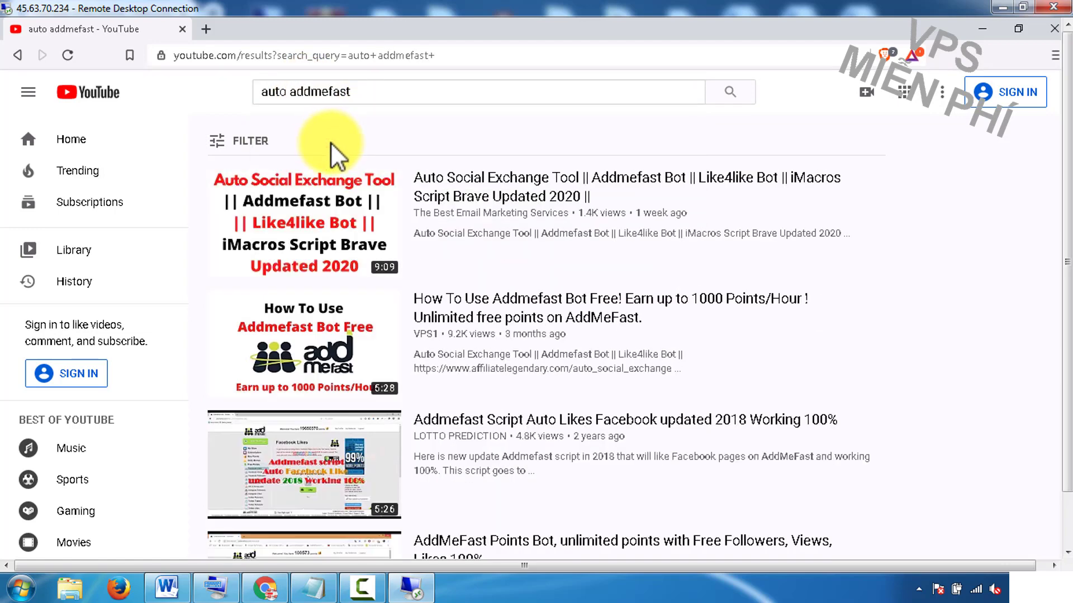
click(1023, 7)
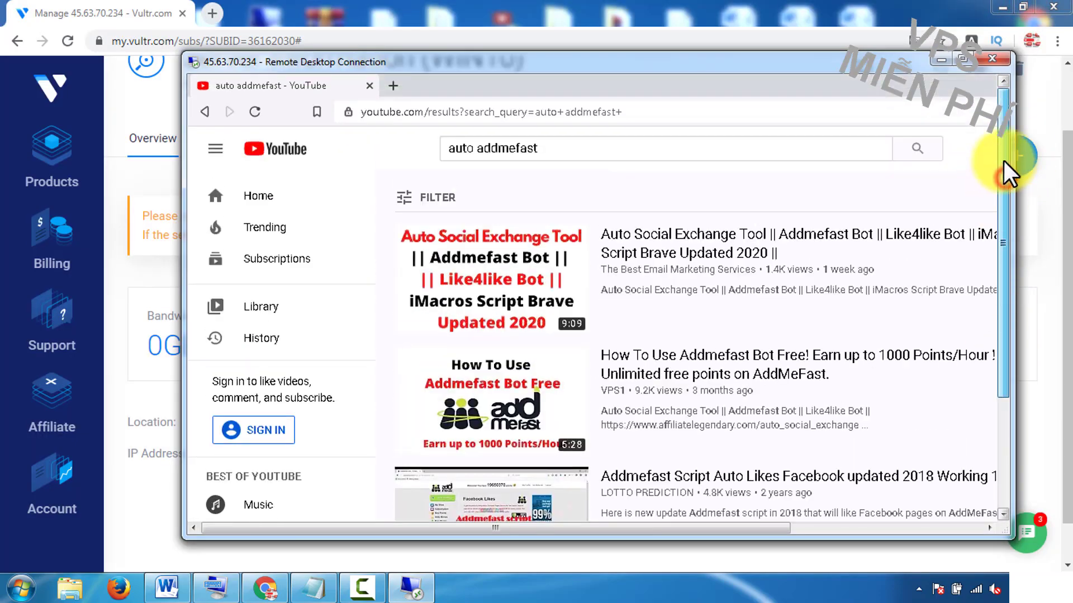
Step: Close the remote desktop window and confirm disconnecting from the VPS session
drag(232, 63, 345, 89)
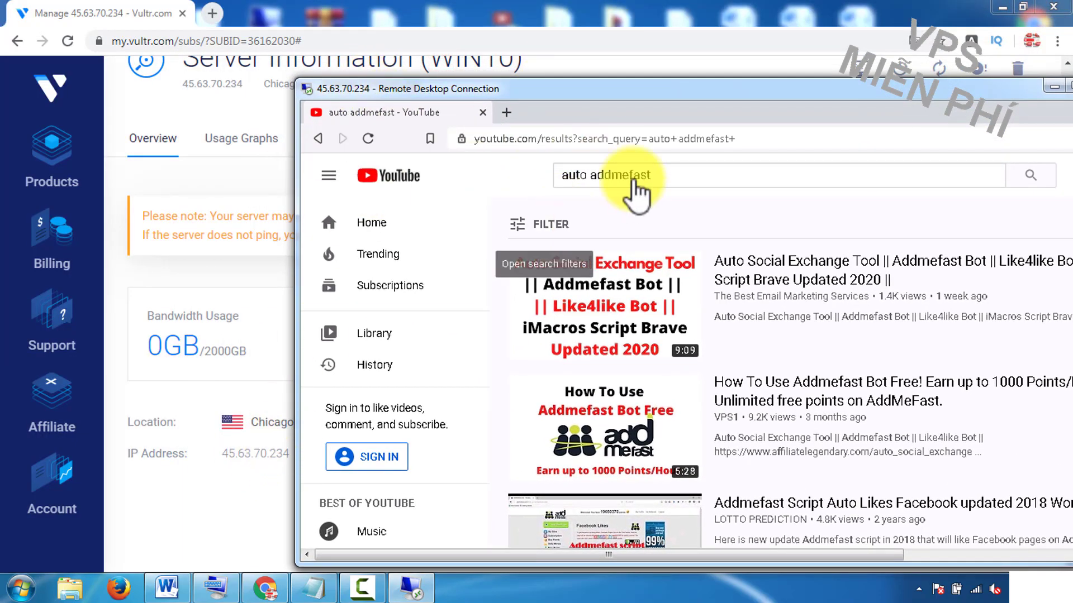
click(957, 89)
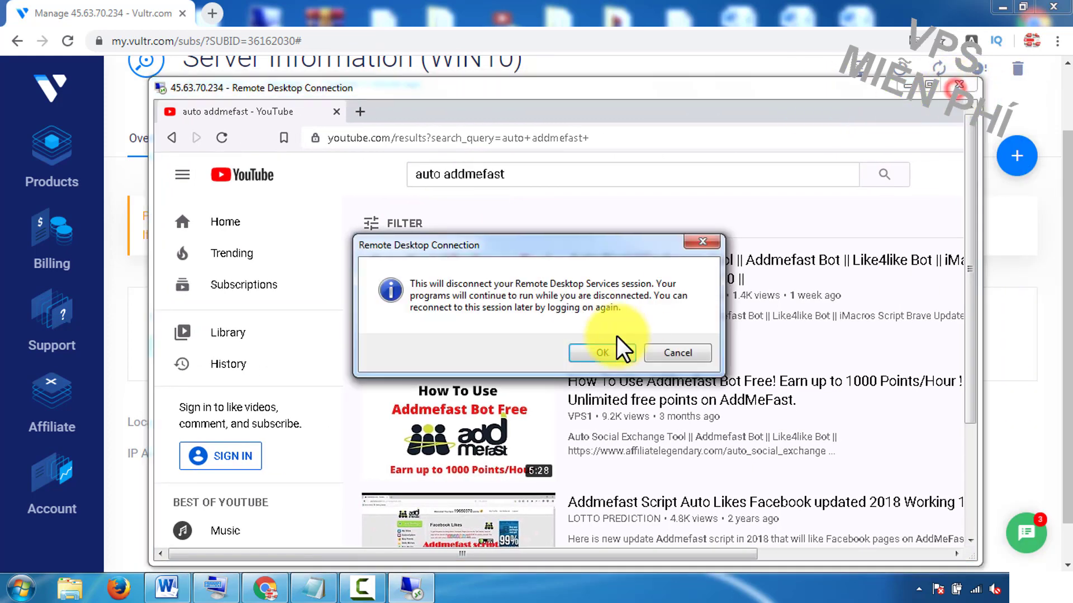
click(609, 349)
click(21, 589)
click(65, 466)
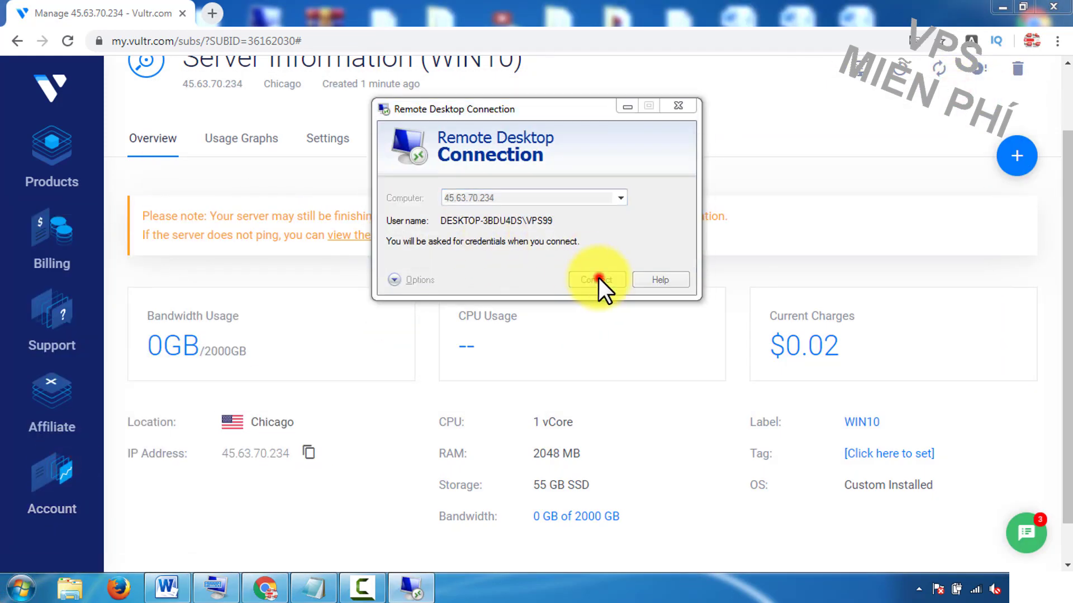
click(597, 280)
click(658, 282)
click(393, 279)
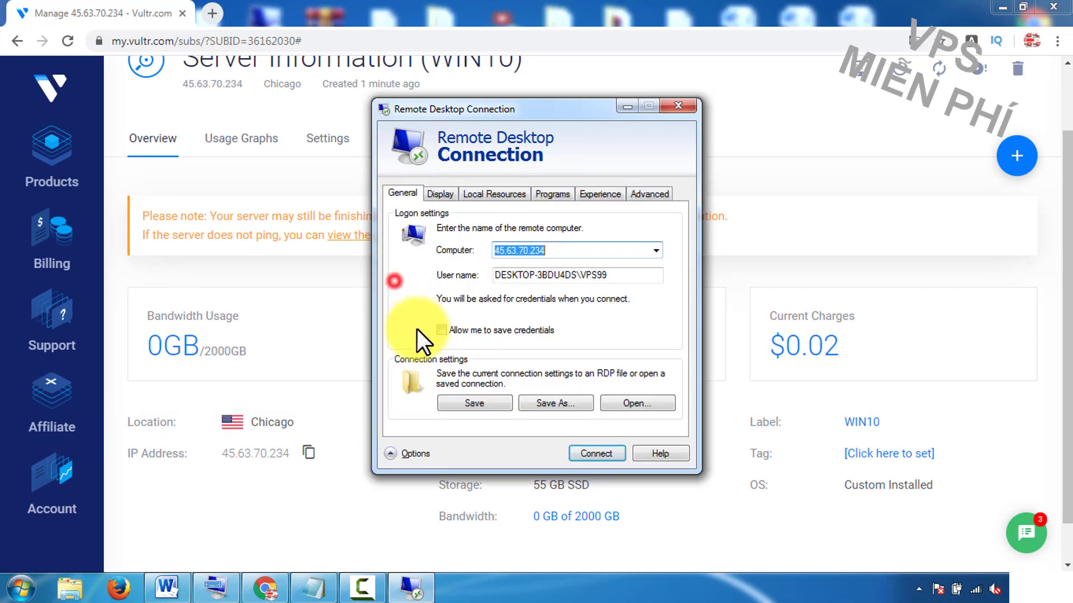
click(441, 194)
click(495, 359)
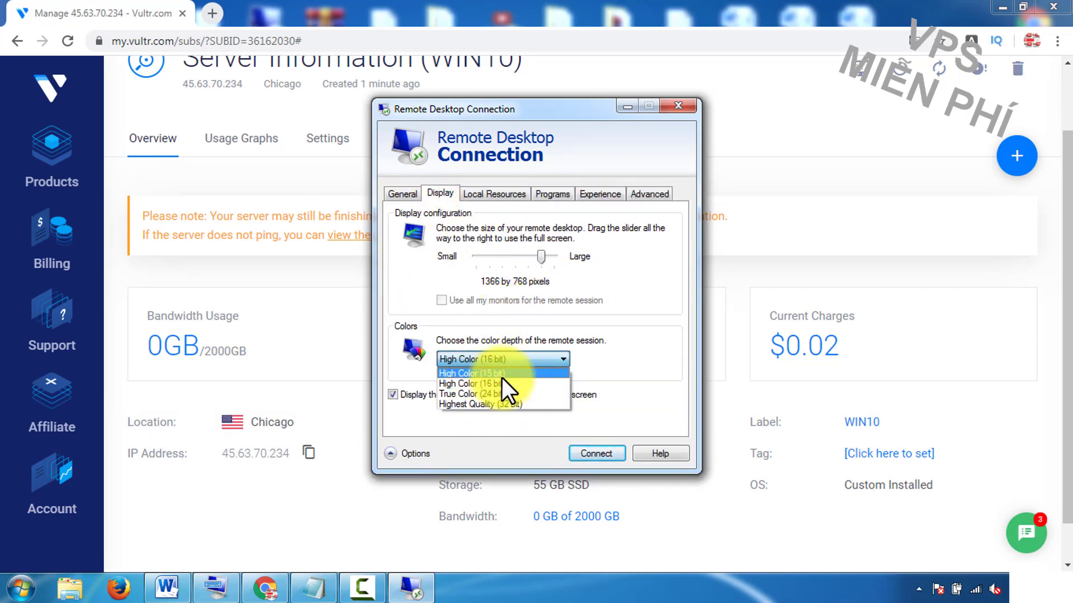
click(642, 345)
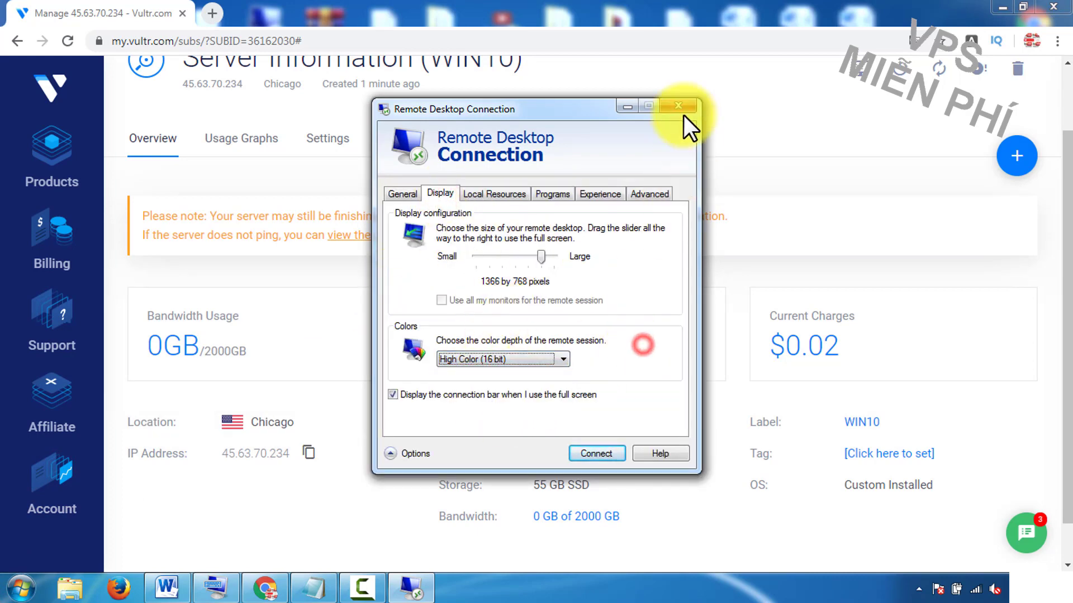
click(680, 111)
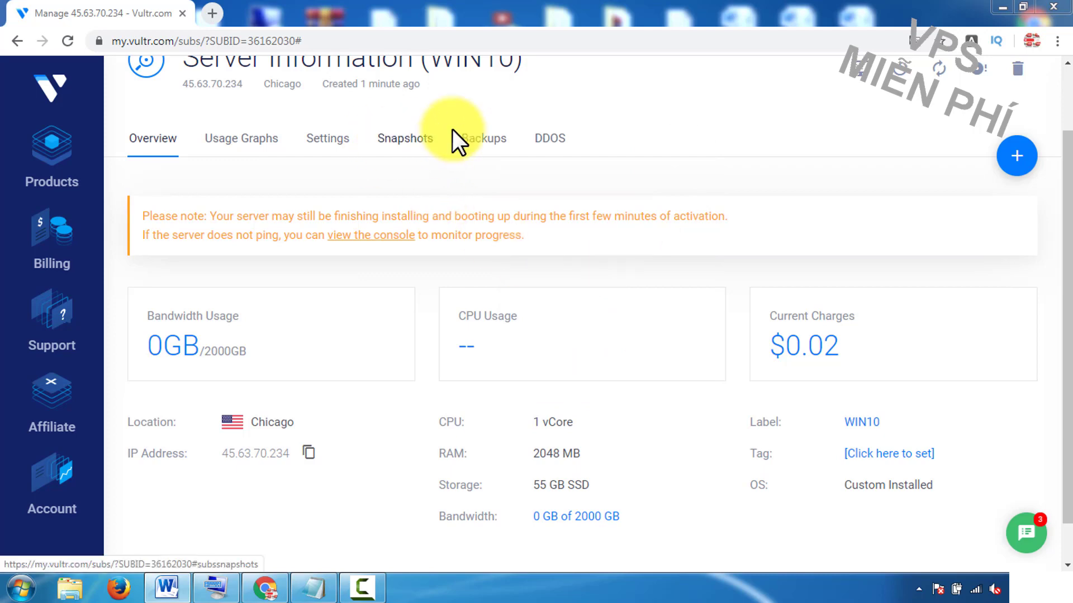
drag(1067, 346, 1070, 294)
click(50, 171)
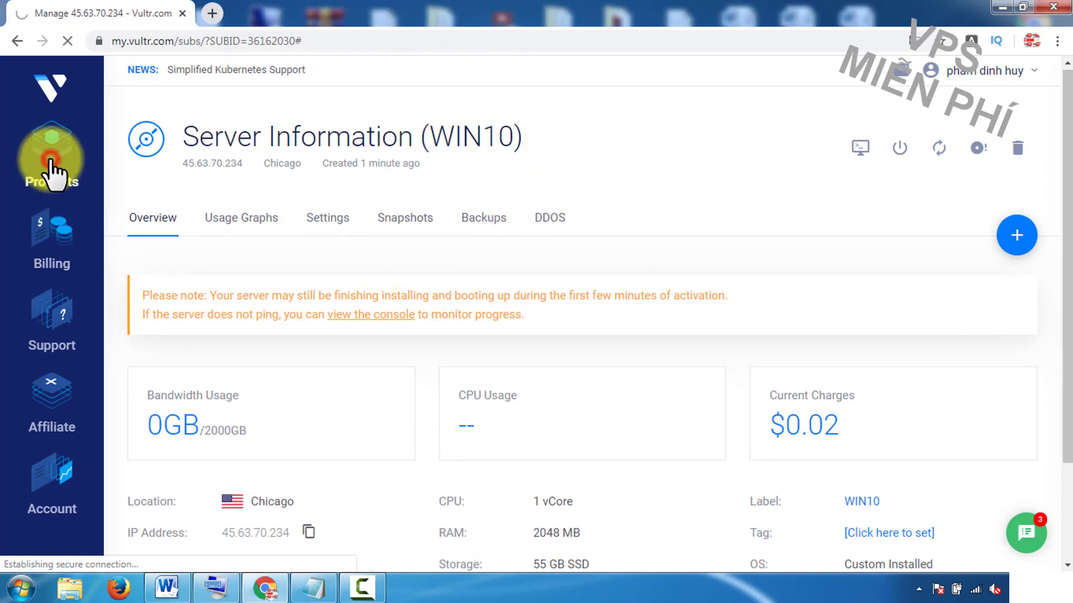